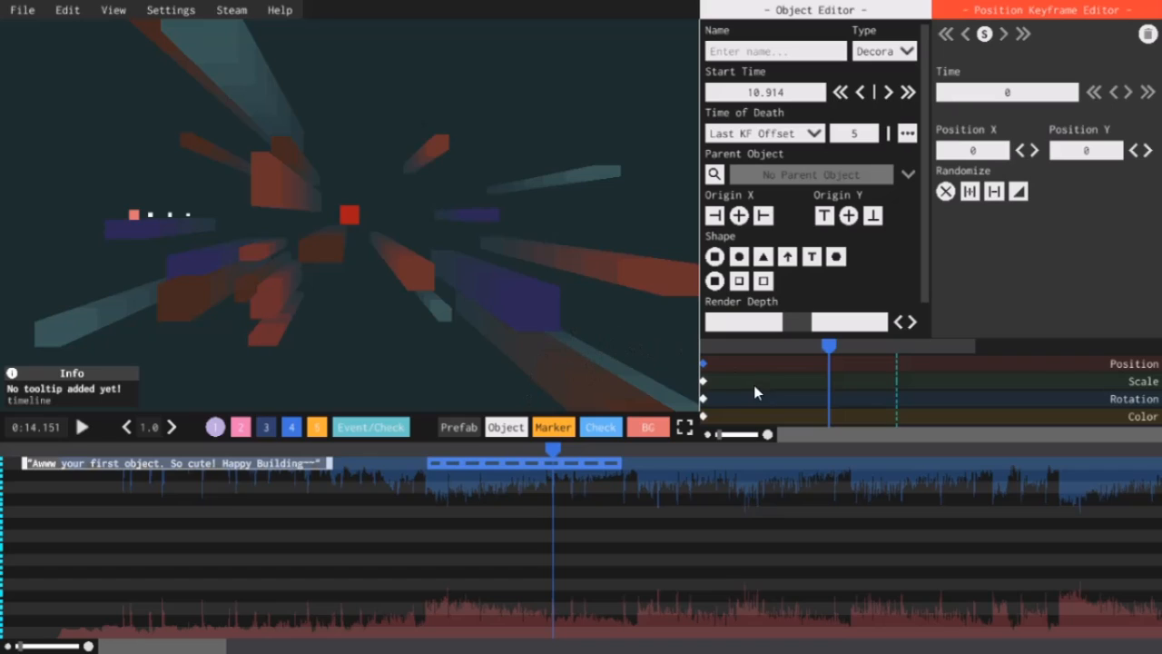
Step: Set the object's Last KF Offset time of death to 2 and move the playhead back within the object's lifetime
{"action": "left_click", "coordinate": [857, 133]}
{"action": "type", "text": "2"}
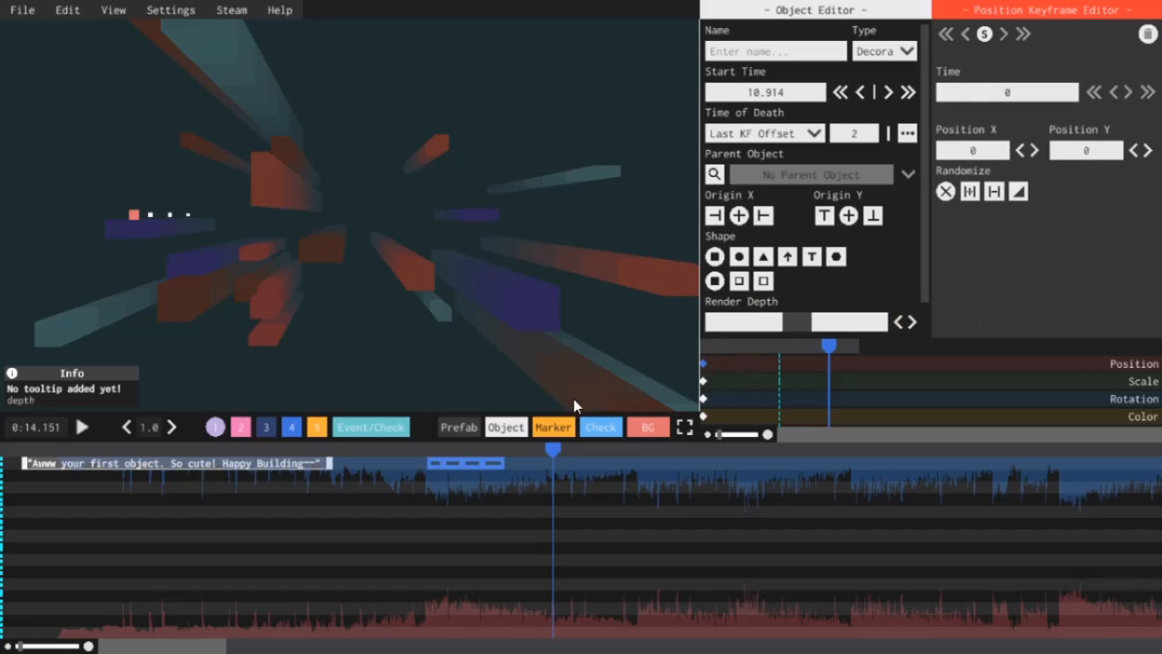
{"action": "left_click", "coordinate": [461, 450]}
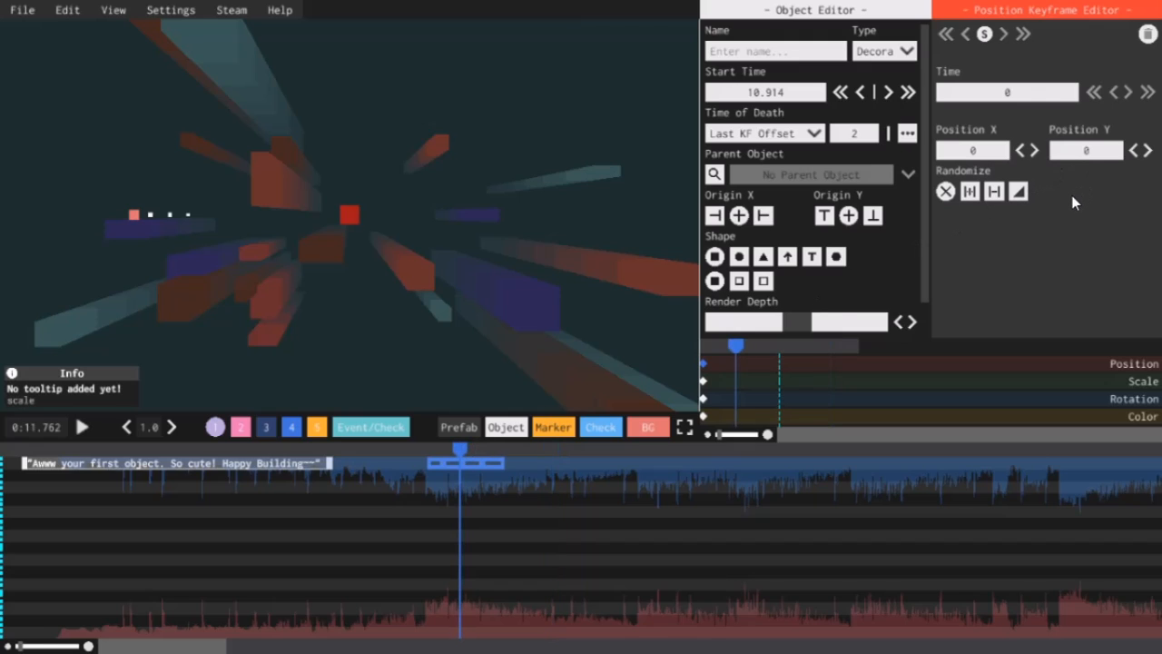
Step: Examine the object's starting scale, rotation, color and position keyframes one after another
{"action": "left_click", "coordinate": [704, 382]}
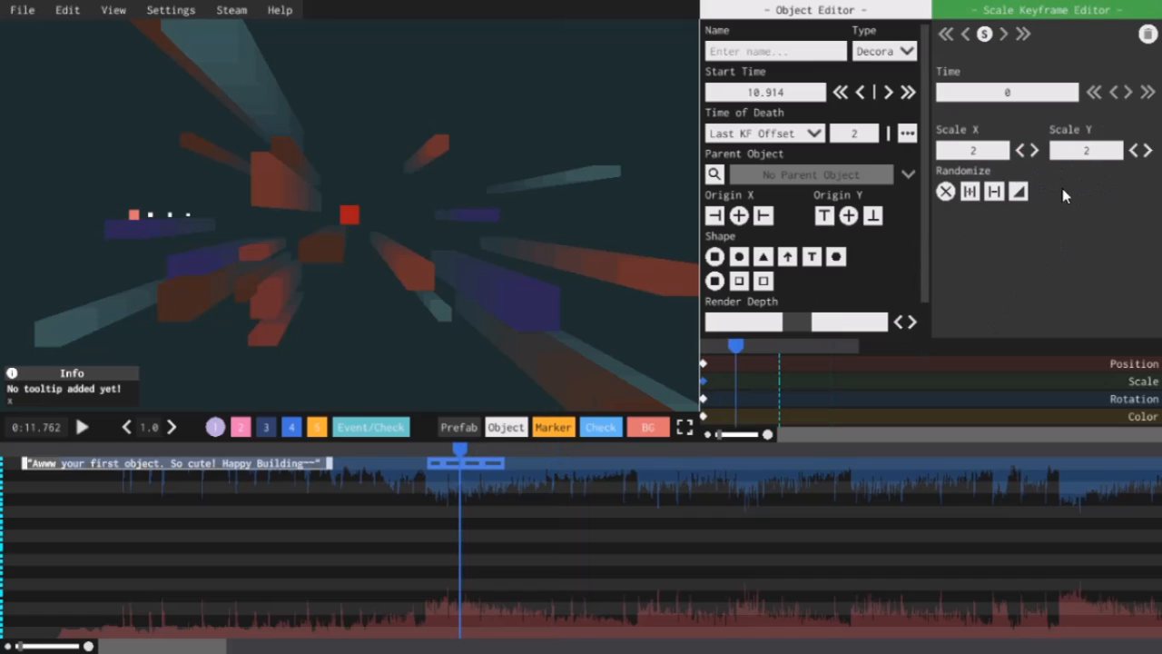
{"action": "left_click", "coordinate": [703, 399]}
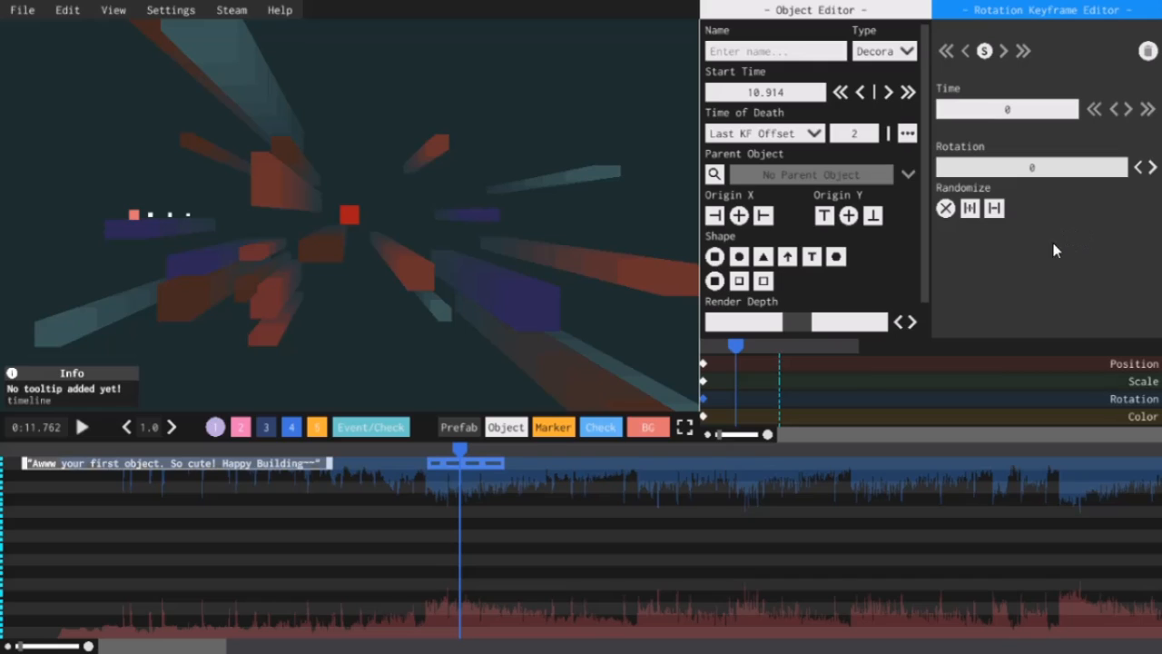
{"action": "left_click", "coordinate": [704, 415]}
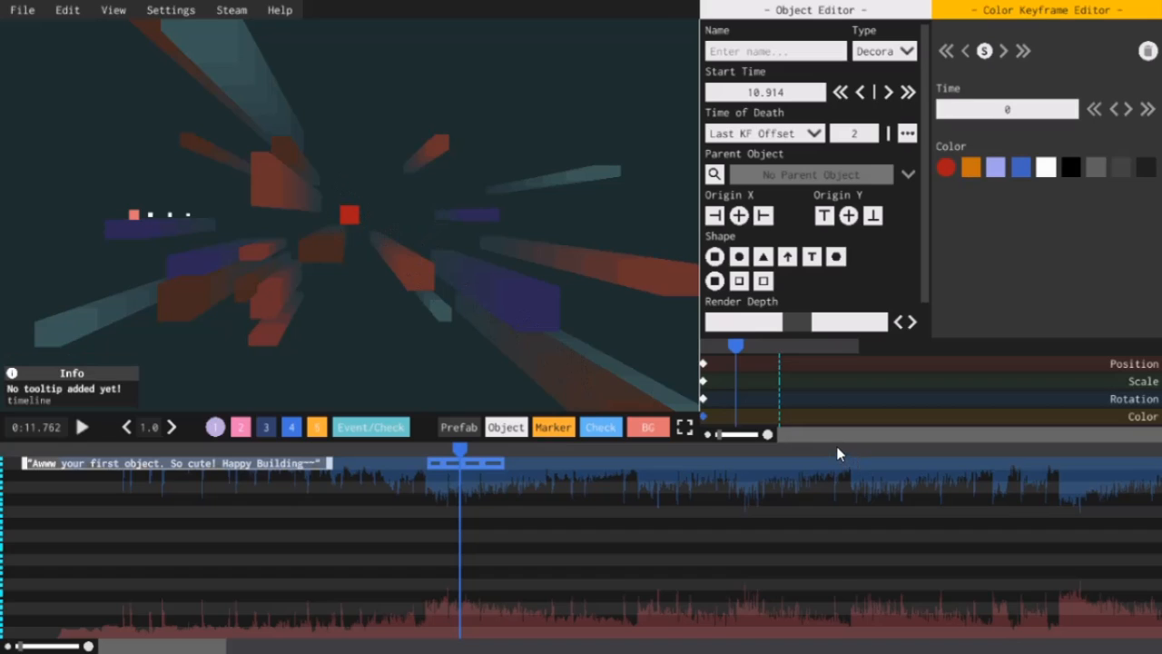
{"action": "left_click", "coordinate": [705, 362]}
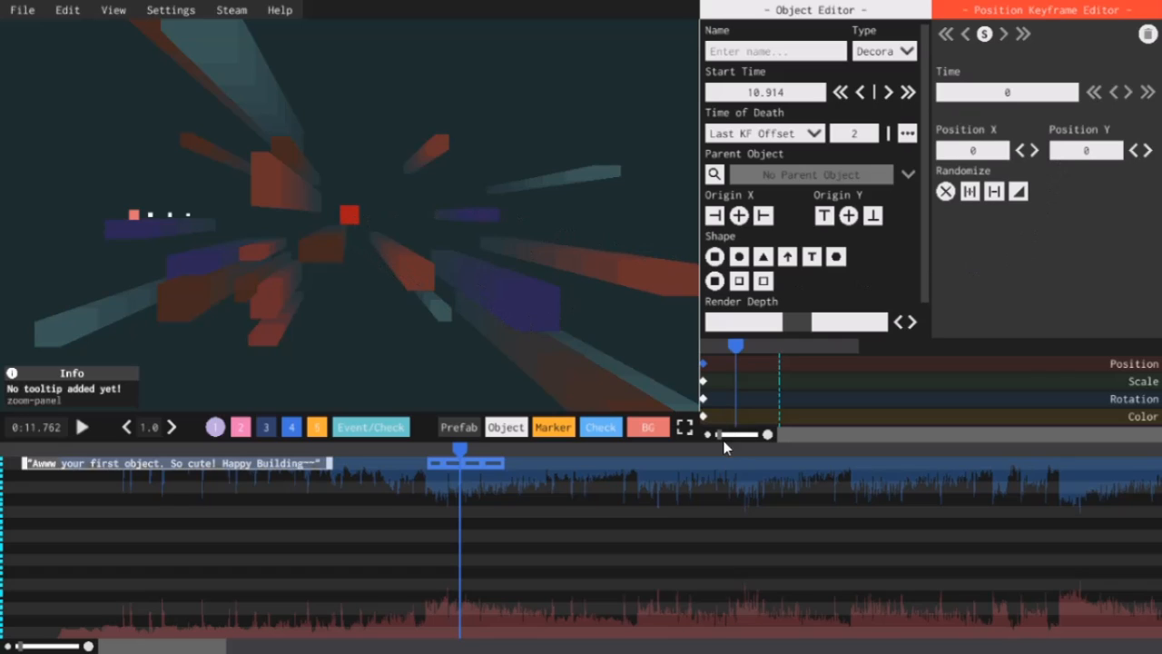
Step: Add a second position keyframe to the object and set its time to 2
{"action": "left_click", "coordinate": [751, 365]}
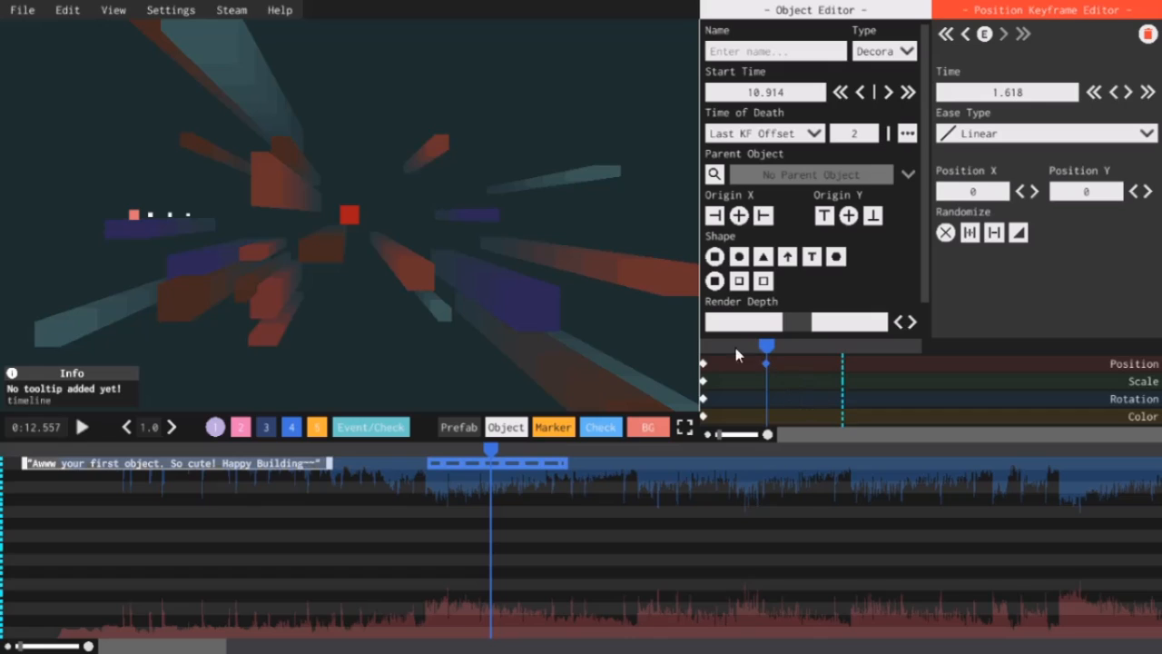
{"action": "left_click", "coordinate": [1024, 92]}
{"action": "type", "text": "2"}
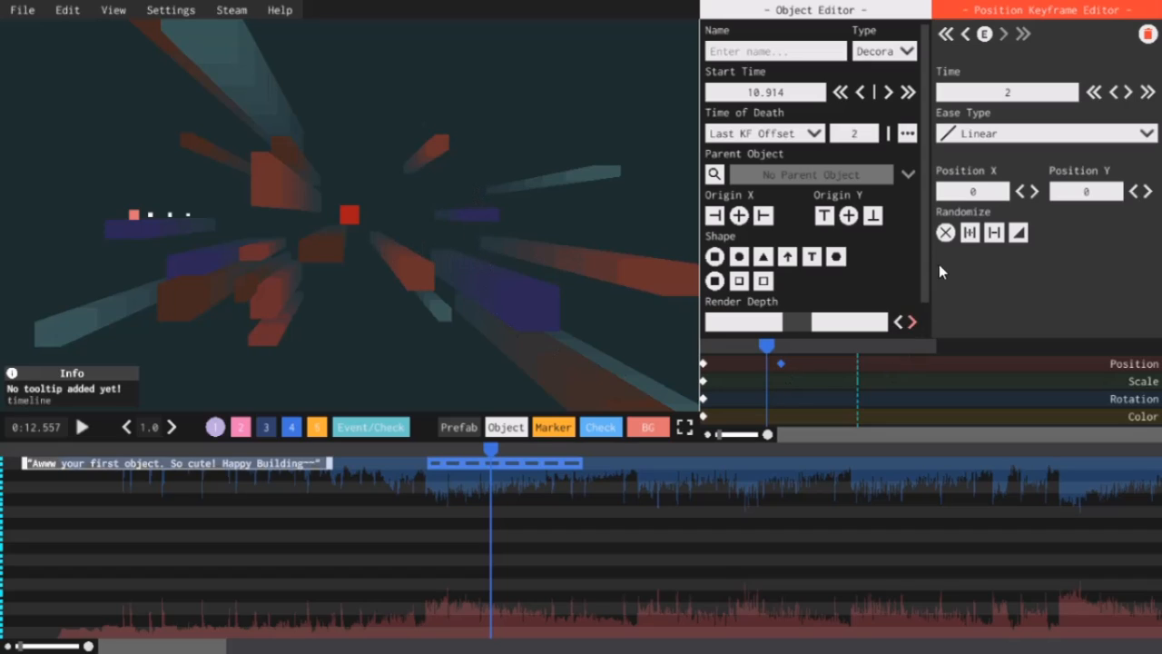
Step: Set the second position keyframe to X 5 and Y 3, and play the movement back from the object's start
{"action": "left_click", "coordinate": [986, 194]}
{"action": "type", "text": "4"}
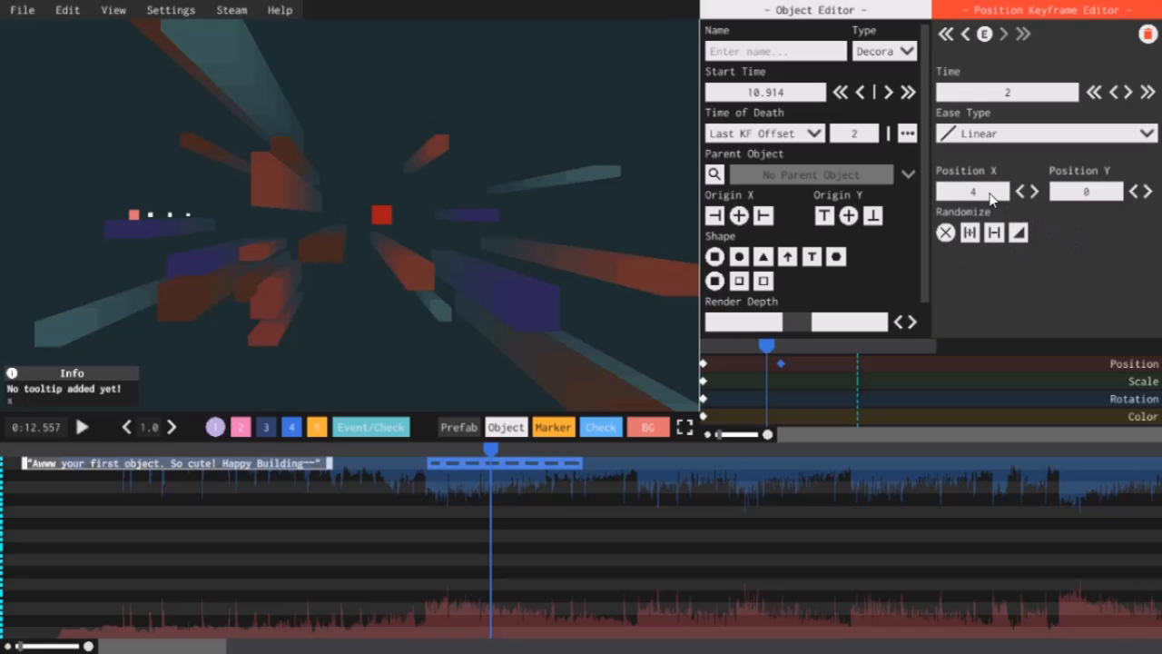
{"action": "scroll", "coordinate": [996, 193], "scroll_direction": "up", "scroll_amount": 1}
{"action": "scroll", "coordinate": [1077, 198], "scroll_direction": "up", "scroll_amount": 3}
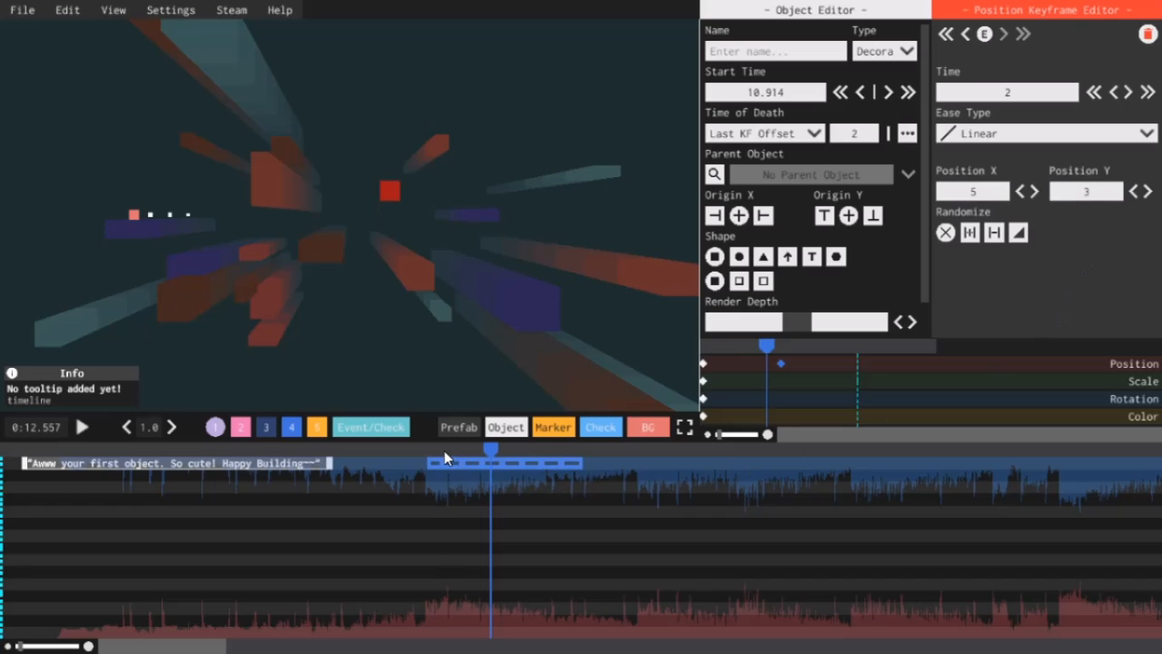
{"action": "left_click_drag", "start_coordinate": [445, 450], "coordinate": [430, 450]}
{"action": "left_click", "coordinate": [79, 426]}
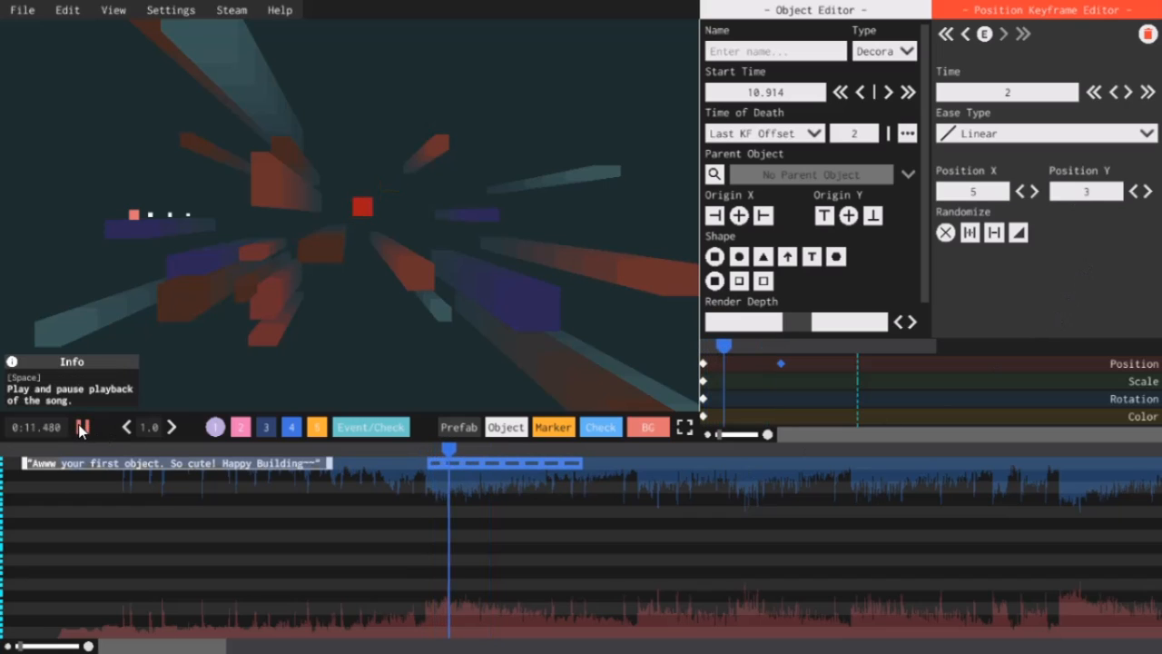
{"action": "left_click", "coordinate": [80, 426]}
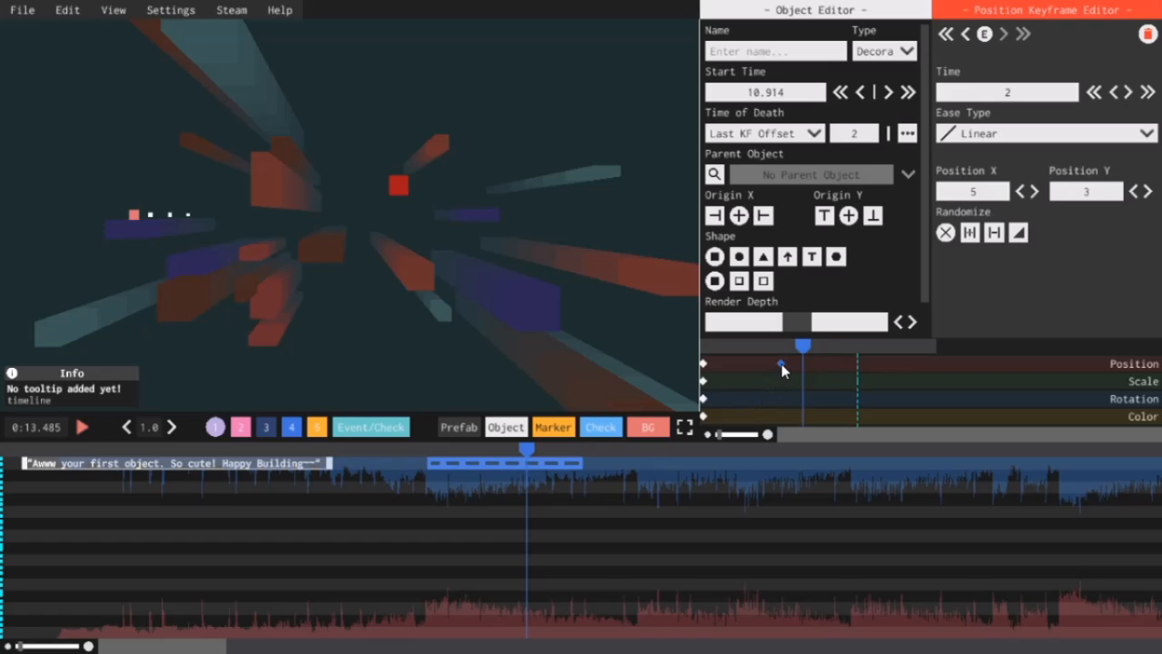
Step: Move the second position keyframe to a time of about 5.06 and play back the slower movement
{"action": "mouse_move", "coordinate": [781, 363]}
{"action": "left_mouse_down"}
{"action": "mouse_move", "coordinate": [896, 373]}
{"action": "mouse_move", "coordinate": [812, 381]}
{"action": "mouse_move", "coordinate": [899, 366]}
{"action": "left_mouse_up"}
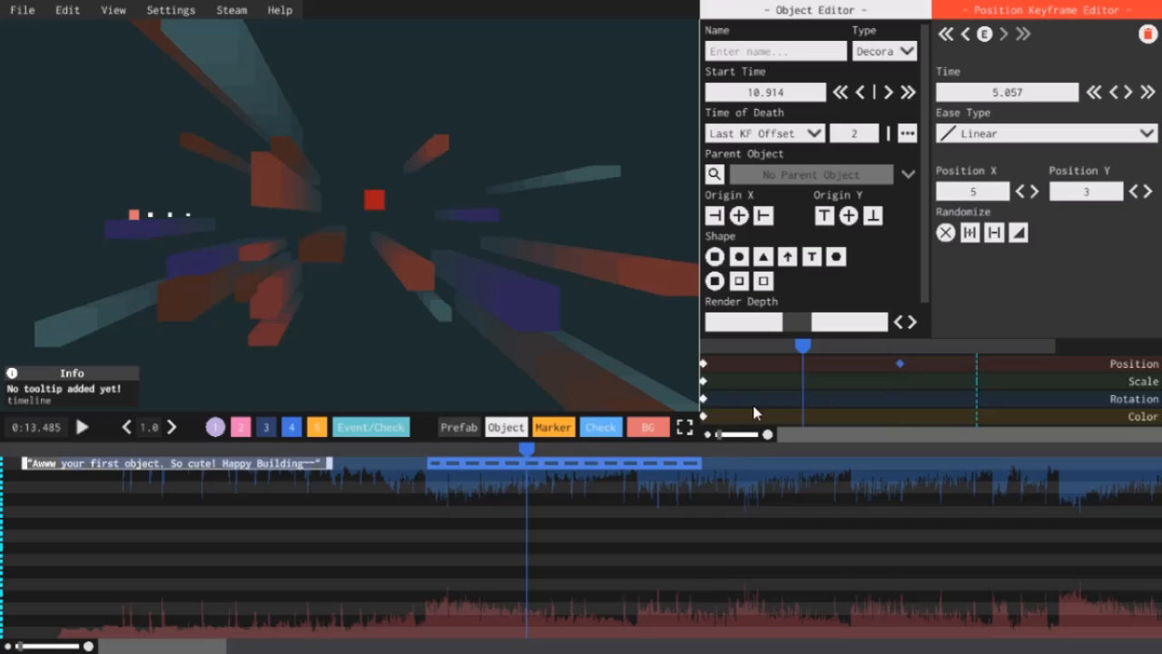
{"action": "left_click", "coordinate": [433, 449]}
{"action": "left_click", "coordinate": [82, 428]}
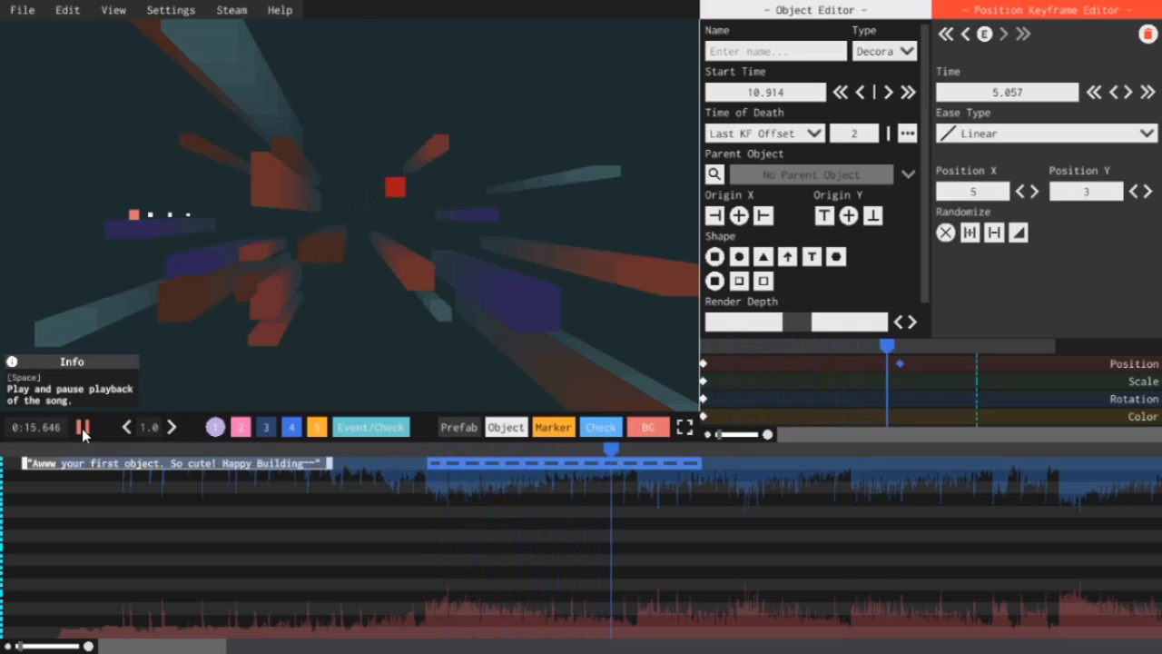
{"action": "left_click", "coordinate": [81, 428]}
{"action": "left_click_drag", "start_coordinate": [908, 345], "coordinate": [952, 348]}
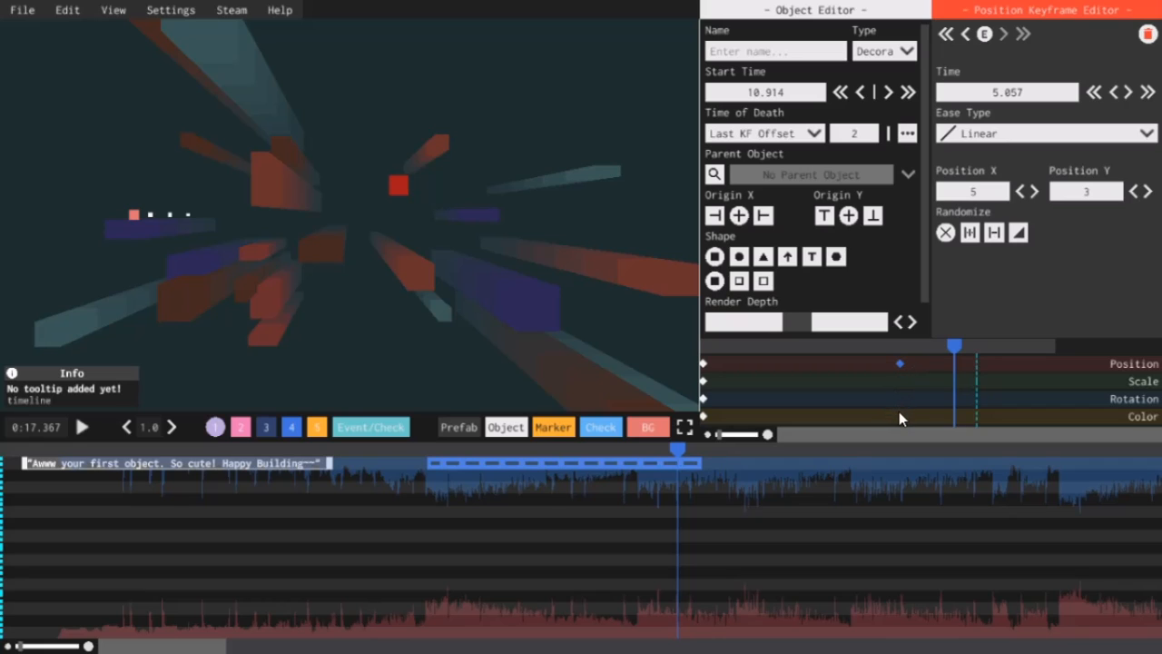
Step: Change the object's time of death to Last KF and play back the end of its lifetime
{"action": "left_click", "coordinate": [805, 134]}
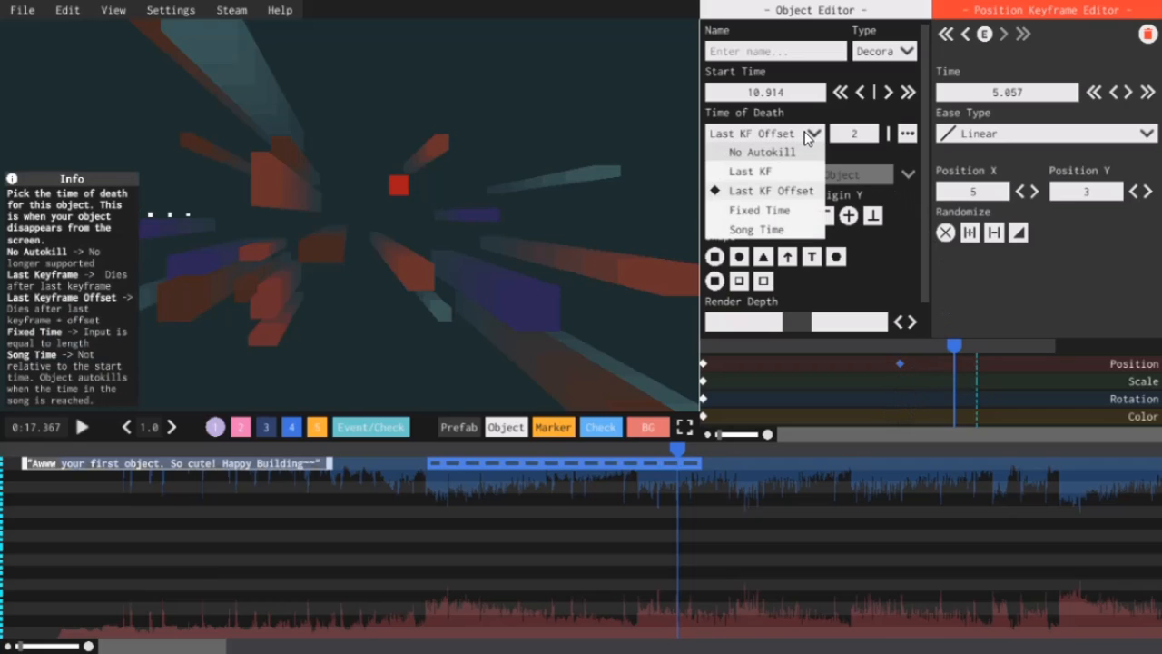
{"action": "left_click", "coordinate": [766, 173]}
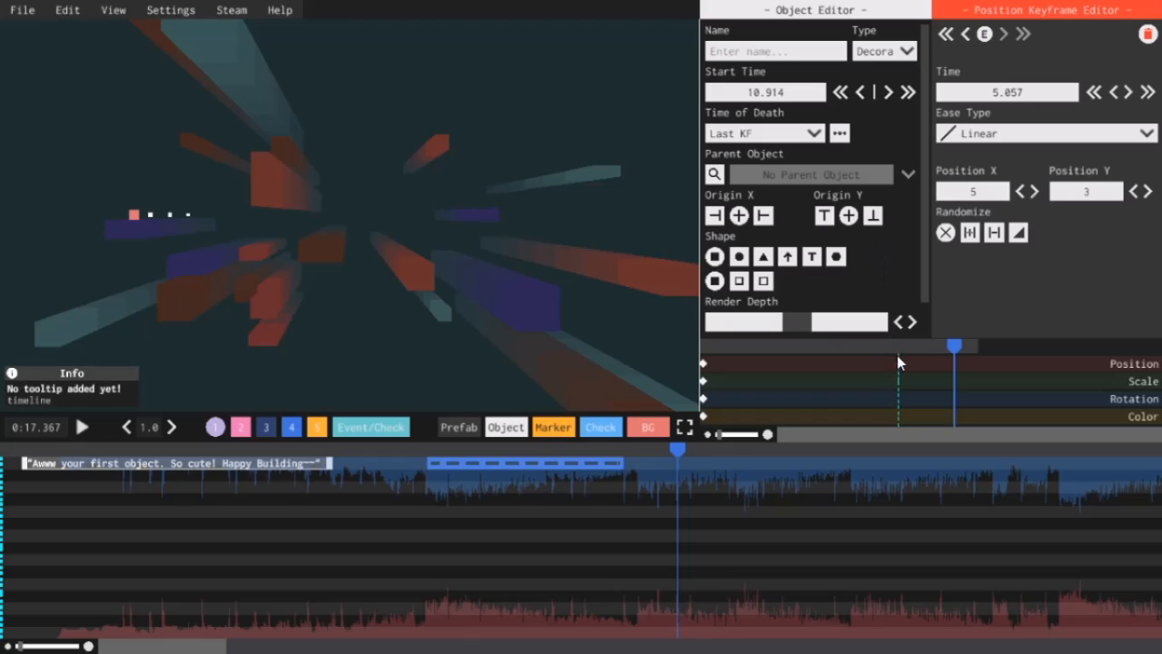
{"action": "left_click", "coordinate": [427, 449]}
{"action": "left_click_drag", "start_coordinate": [428, 450], "coordinate": [551, 451]}
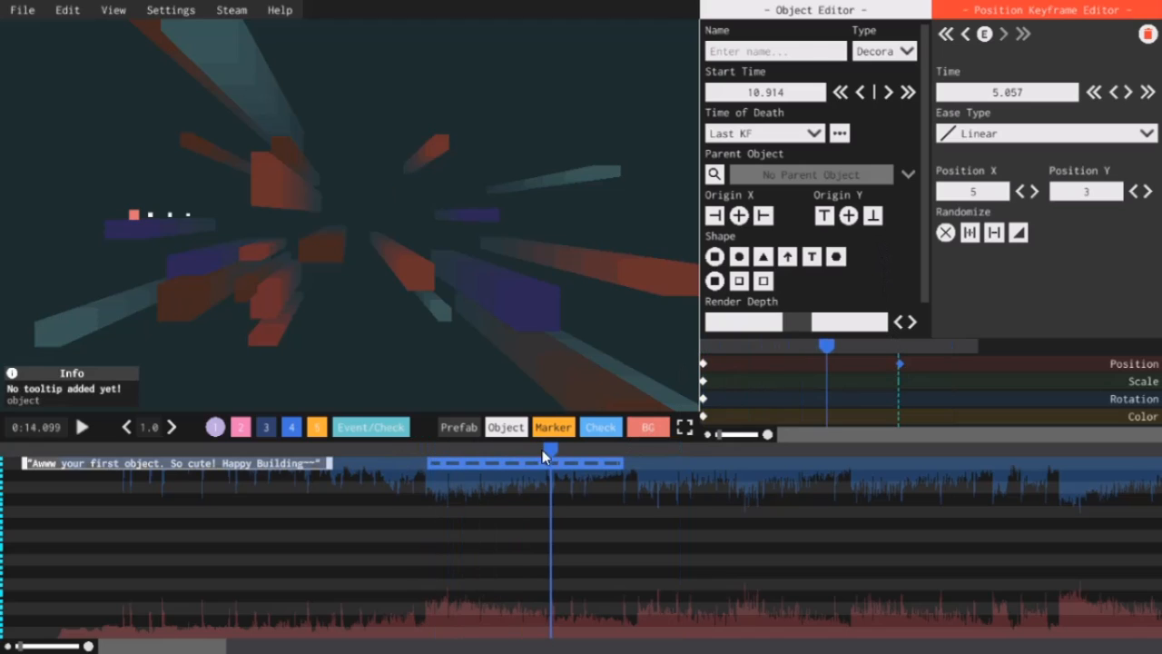
{"action": "left_click", "coordinate": [83, 428]}
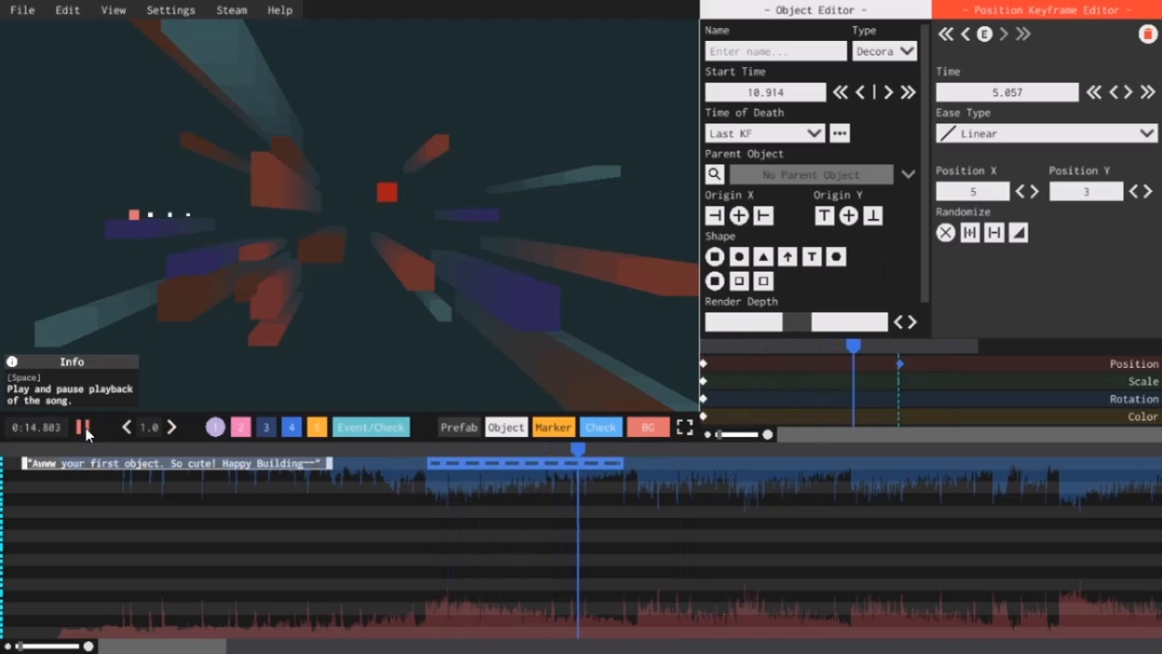
{"action": "left_click", "coordinate": [84, 427]}
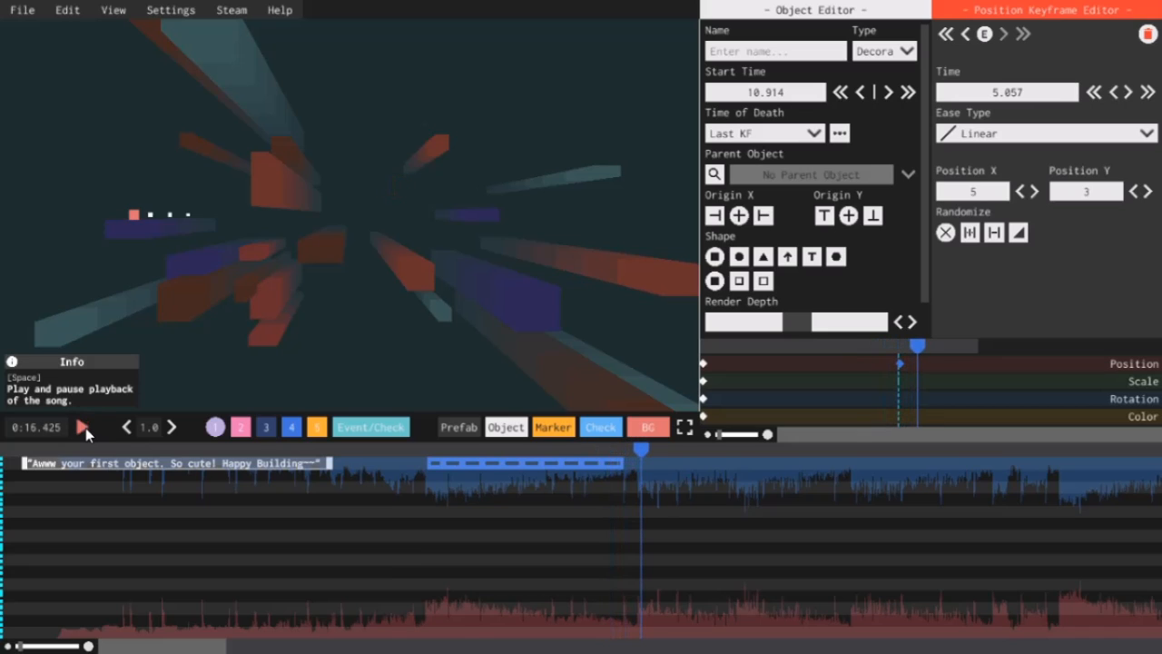
Step: Give the second position keyframe InSine easing, move it to a time of about 2.42 and preview the motion
{"action": "left_click", "coordinate": [1148, 135]}
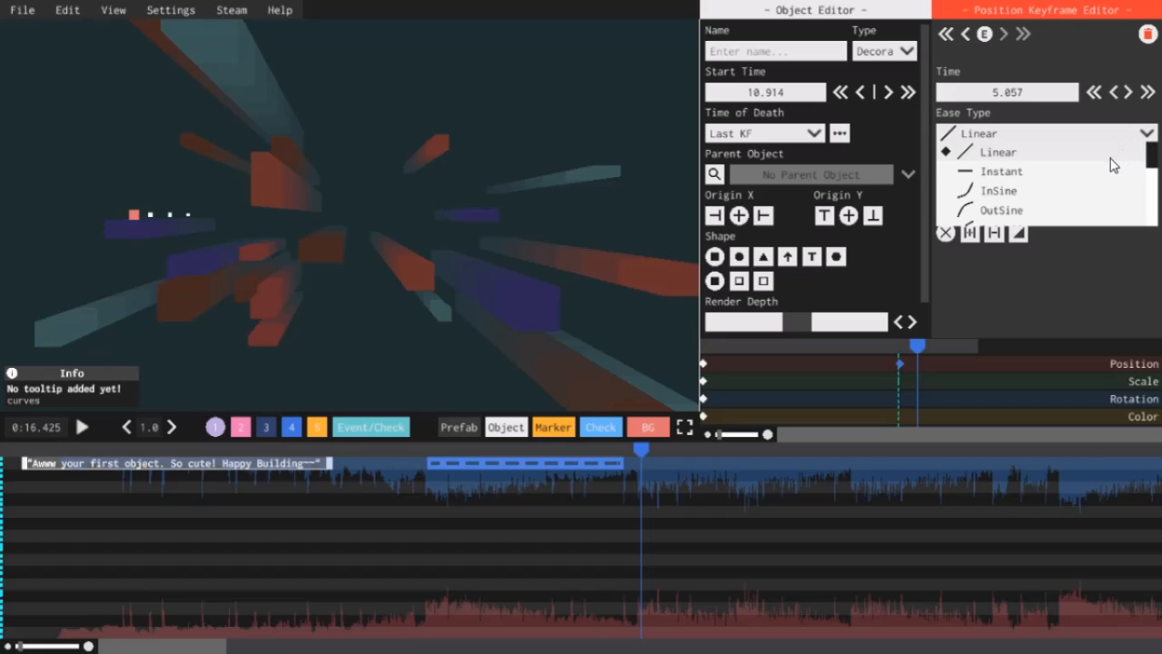
{"action": "left_click", "coordinate": [1045, 191]}
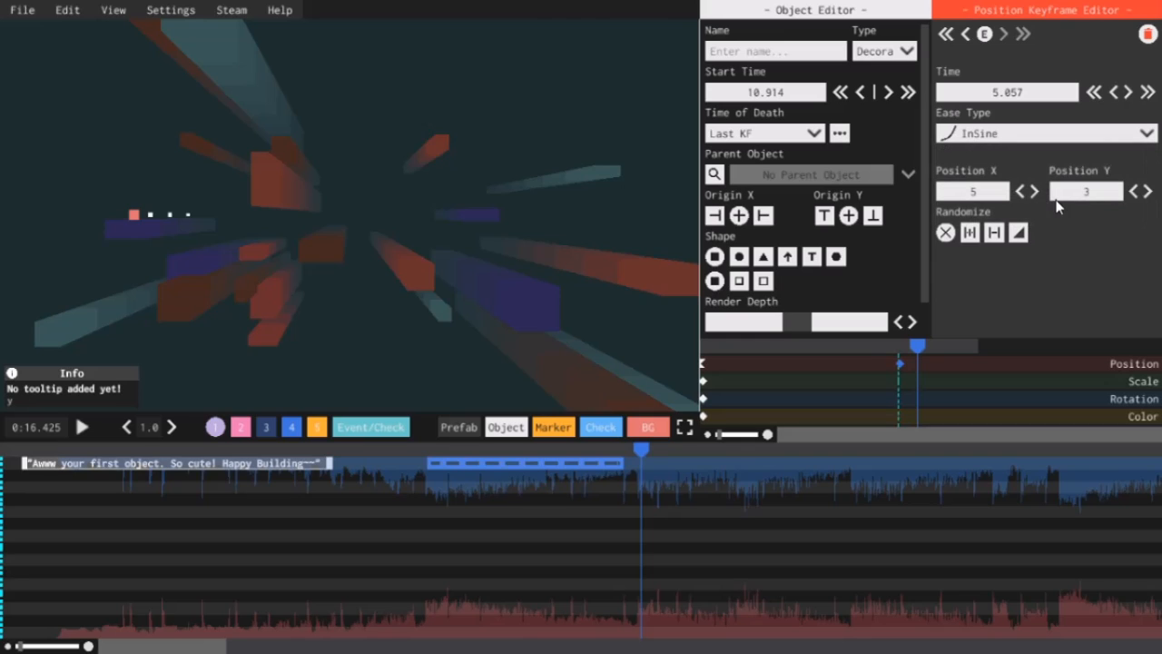
{"action": "left_click_drag", "start_coordinate": [899, 364], "coordinate": [797, 364]}
{"action": "left_click", "coordinate": [427, 445]}
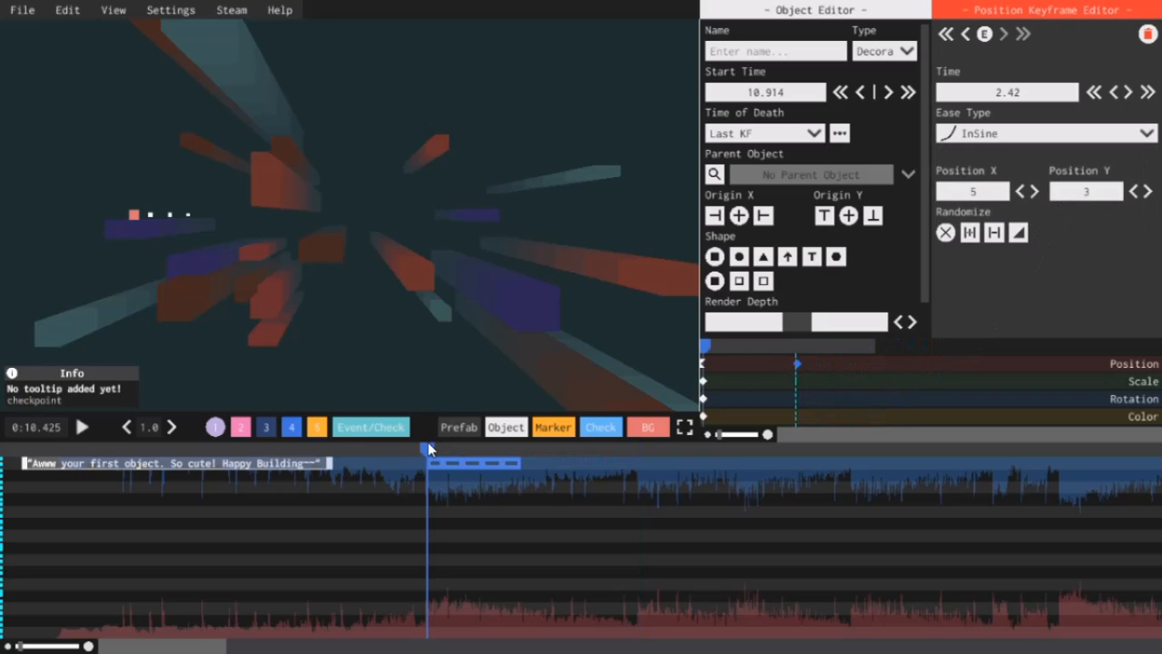
{"action": "left_click", "coordinate": [80, 427]}
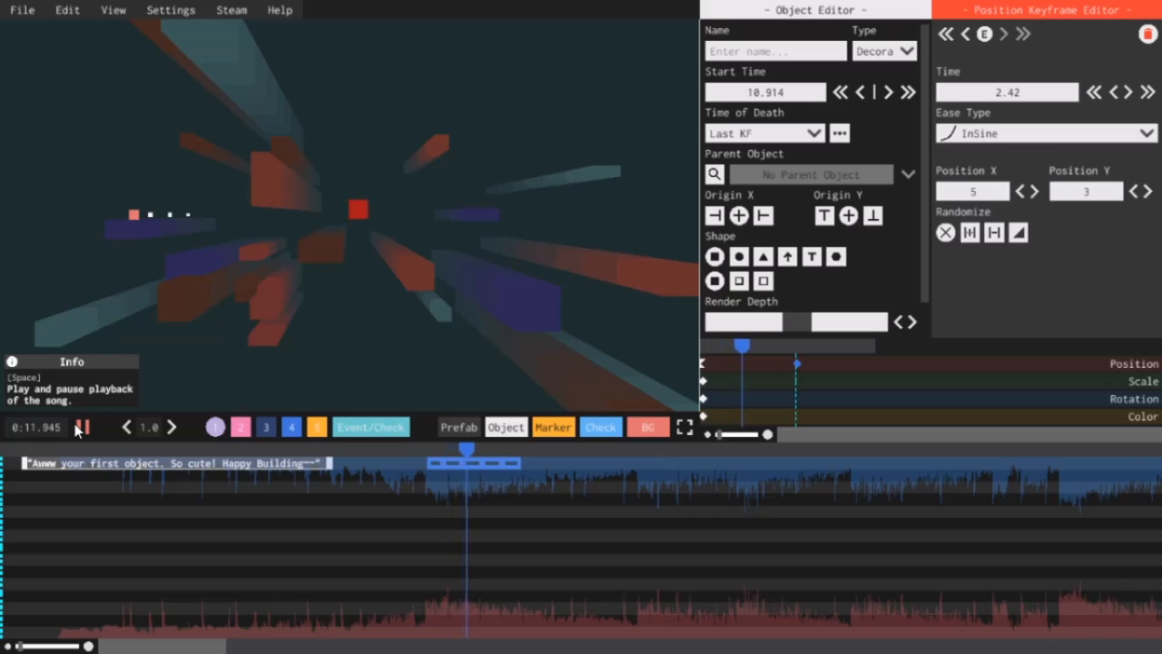
{"action": "left_click", "coordinate": [80, 427]}
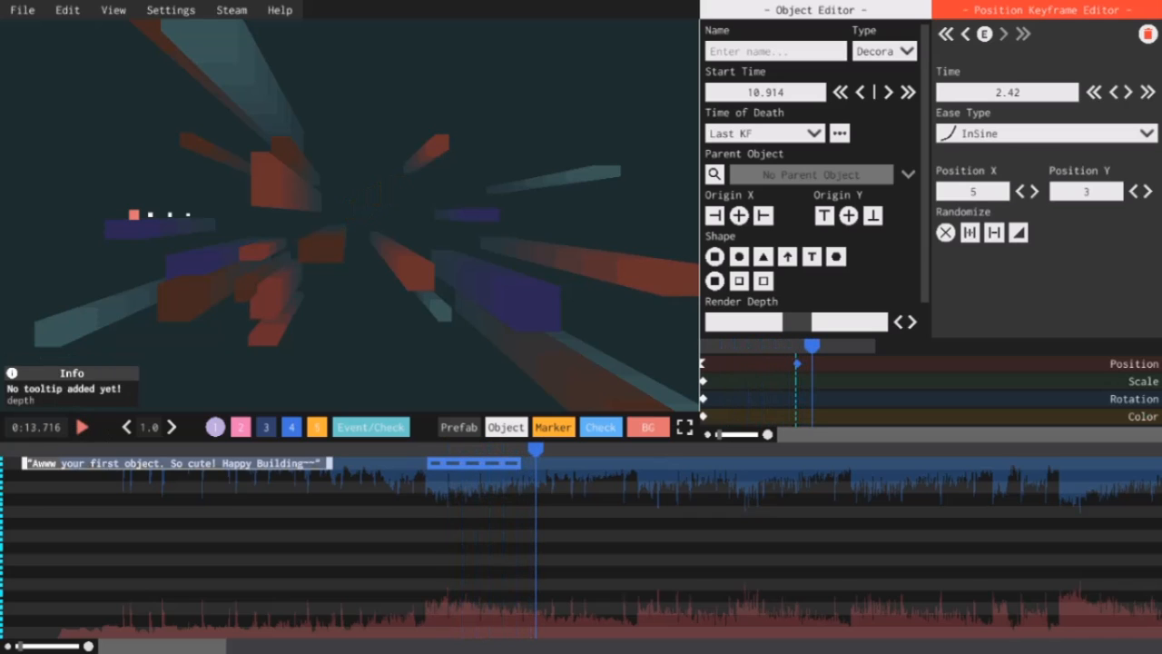
Step: Change the second position keyframe's easing to OutSine and preview the motion from the object's start
{"action": "left_click", "coordinate": [1148, 133]}
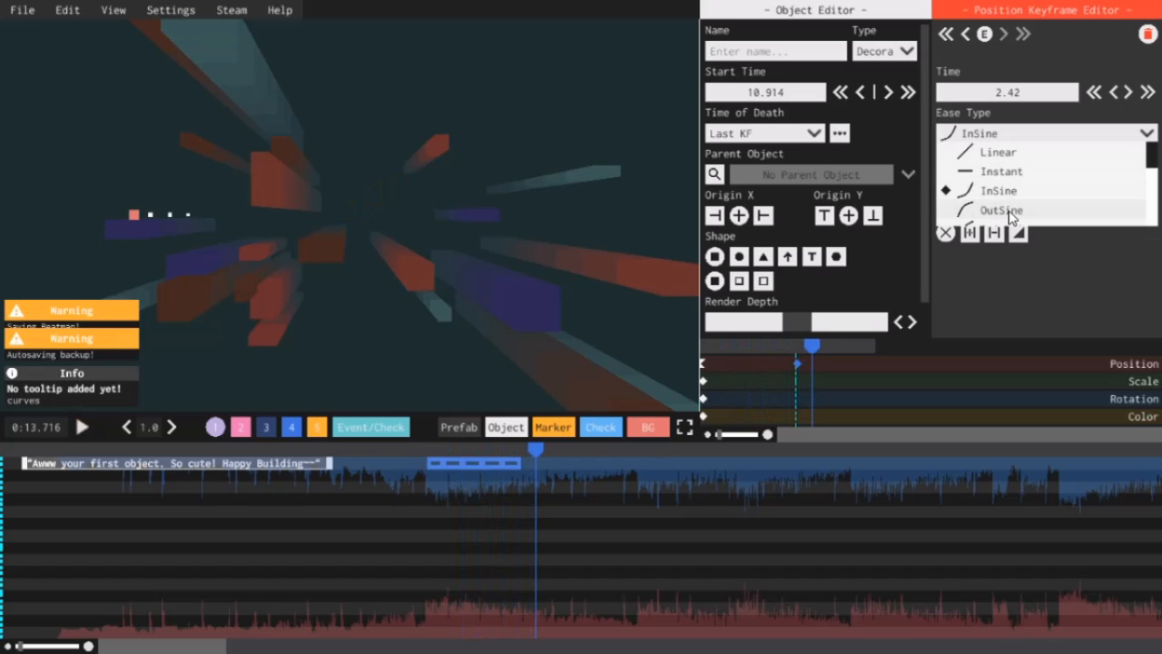
{"action": "left_click", "coordinate": [1002, 210]}
{"action": "left_click", "coordinate": [427, 448]}
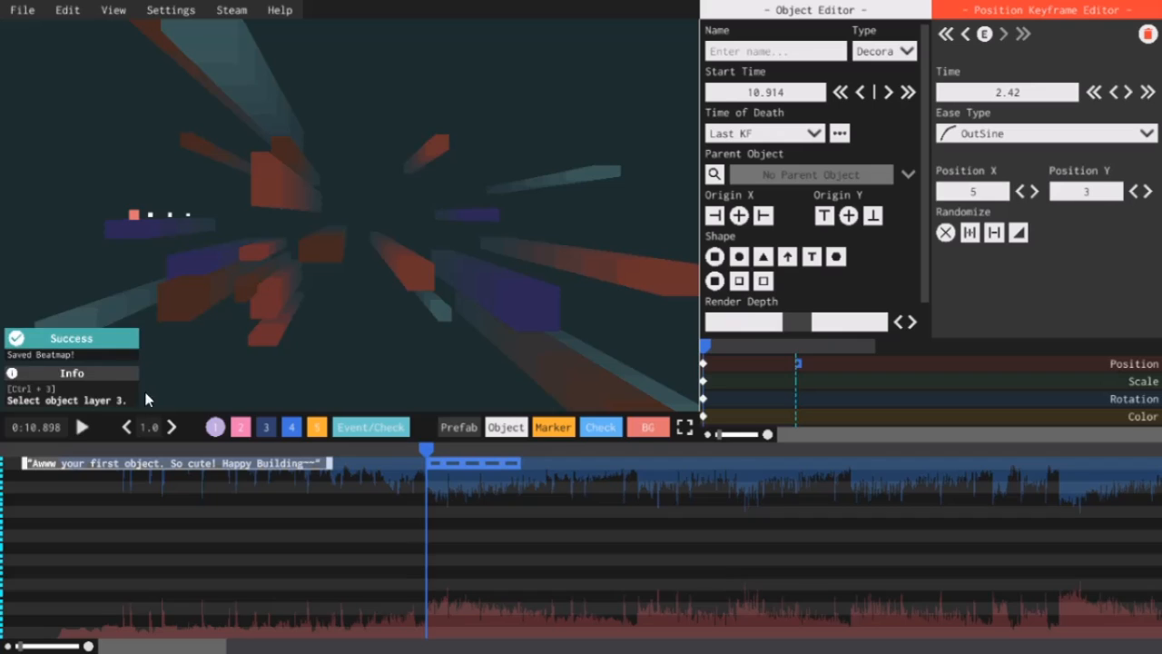
{"action": "left_click", "coordinate": [86, 427]}
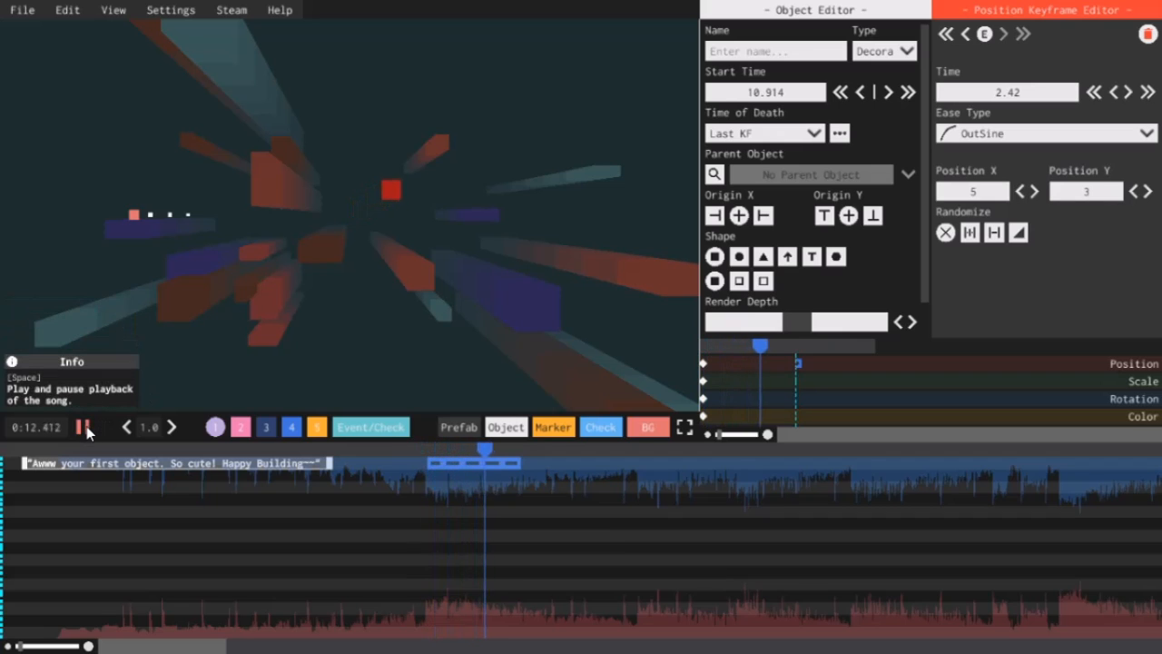
{"action": "left_click", "coordinate": [86, 427]}
Step: Change the second position keyframe's easing to InOutSine and preview the motion from the object's start
{"action": "left_click", "coordinate": [1085, 134]}
{"action": "left_click", "coordinate": [1004, 214]}
{"action": "left_click", "coordinate": [421, 448]}
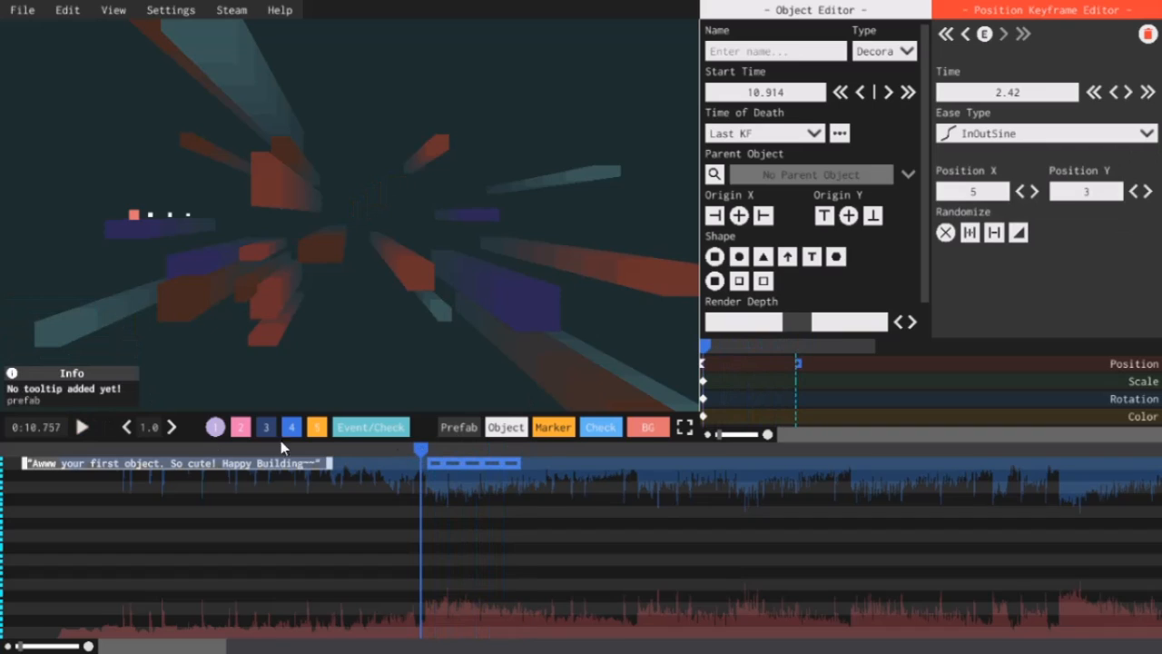
{"action": "left_click", "coordinate": [81, 428]}
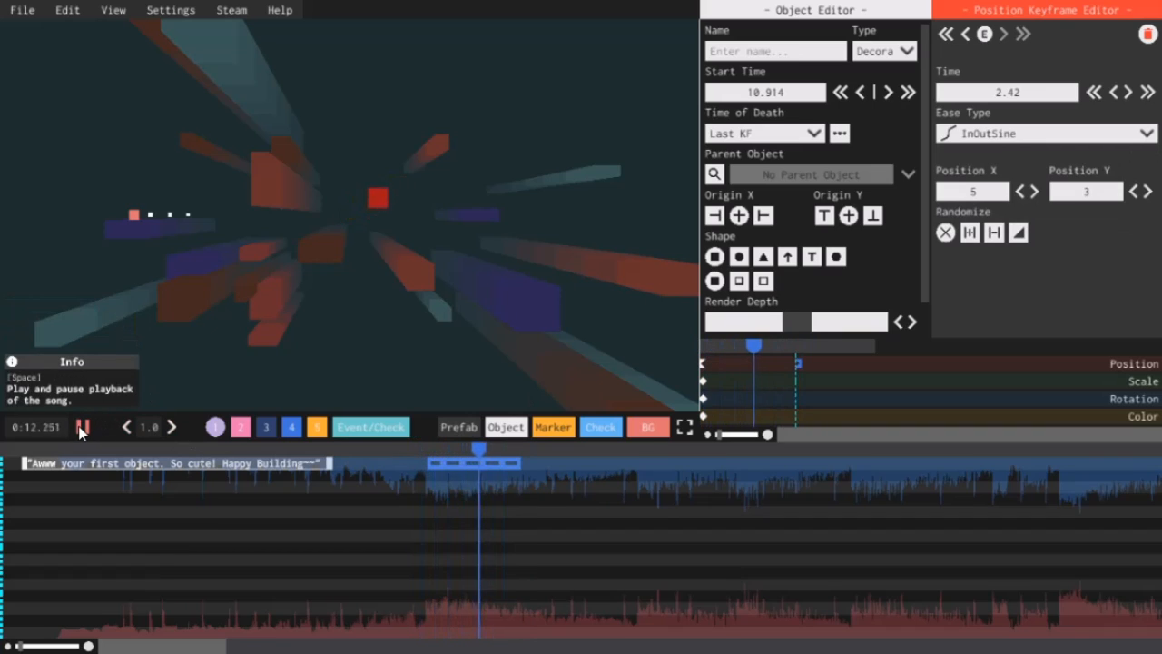
{"action": "left_click", "coordinate": [80, 428]}
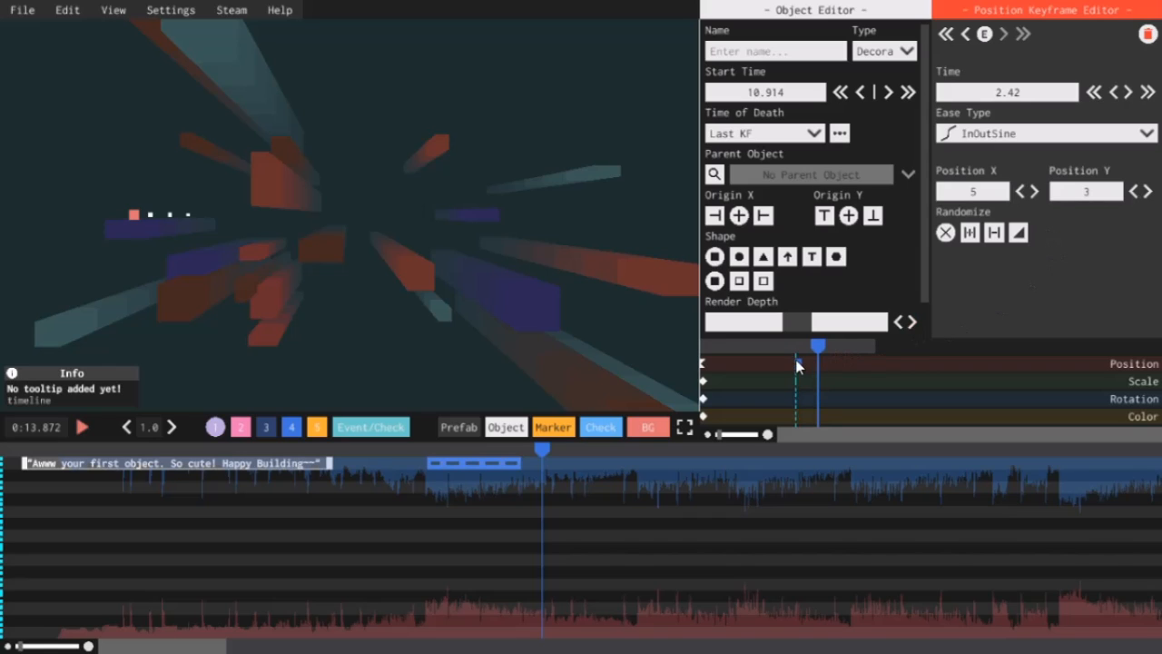
Step: Delete the object's second position keyframe and the "Awww your first object" object from the timeline
{"action": "key", "text": "Delete"}
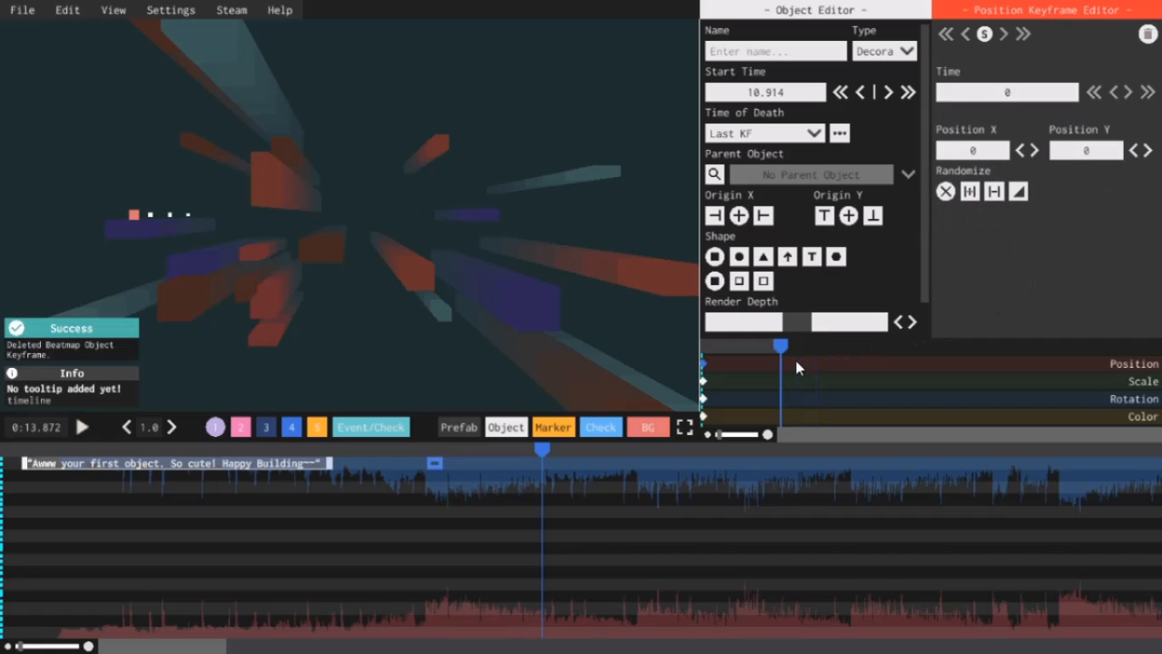
{"action": "left_click", "coordinate": [150, 462]}
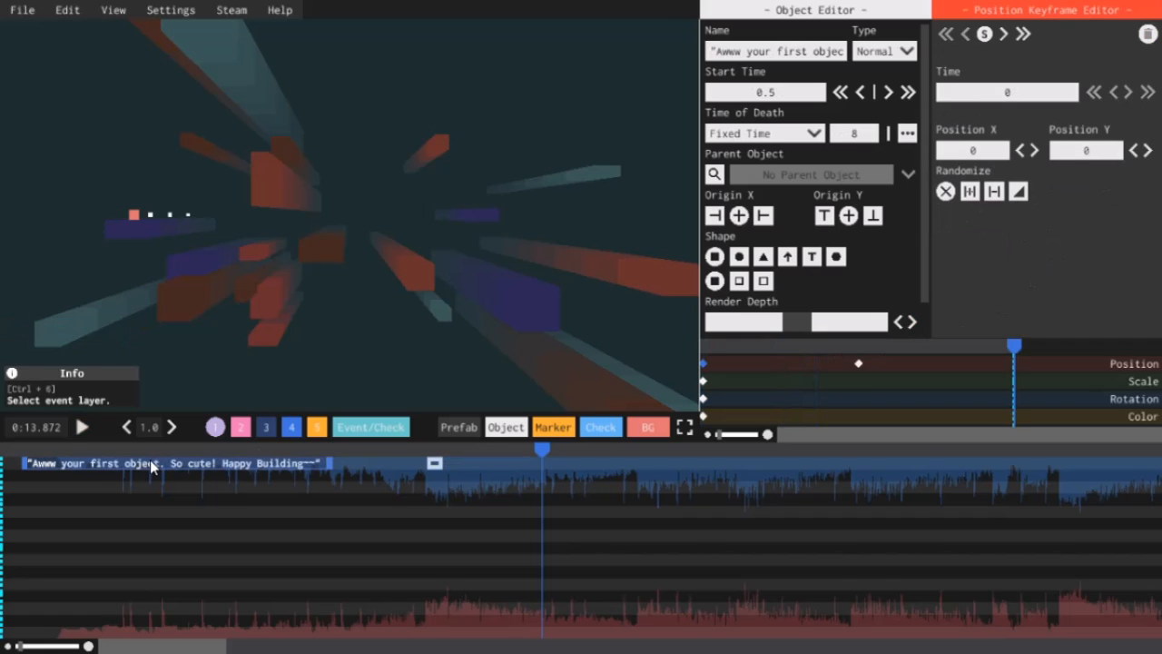
{"action": "key", "text": "Delete"}
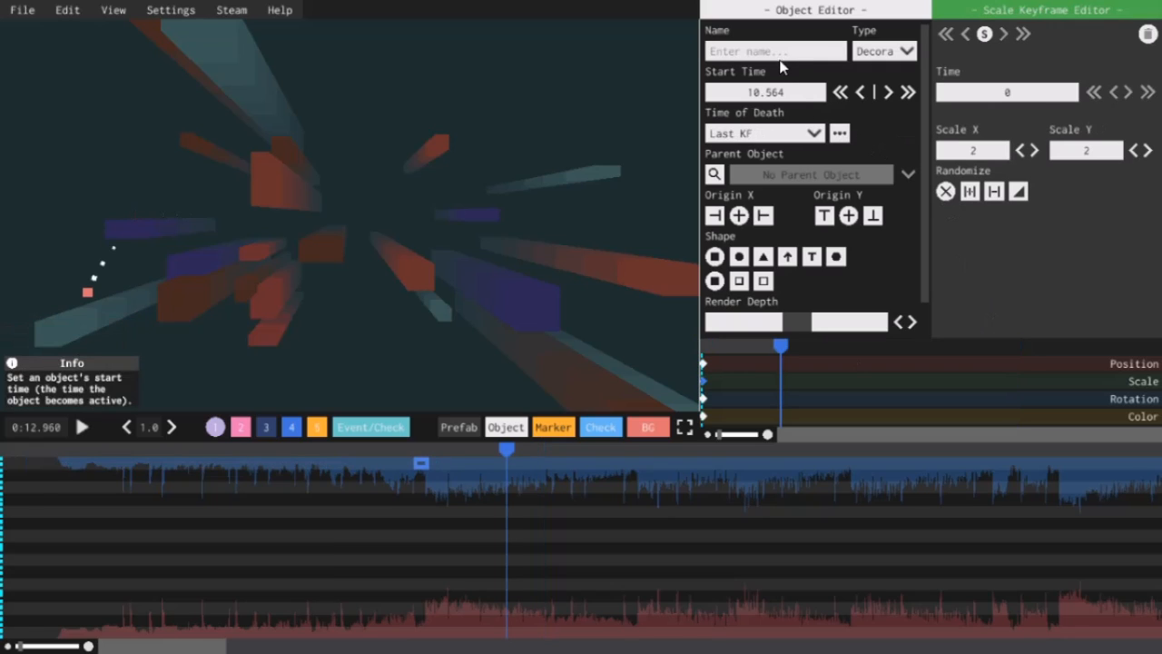
Step: Name the object TheLaserHelper and set its type to Helper
{"action": "left_click", "coordinate": [778, 56]}
{"action": "type", "text": "TheLa"}
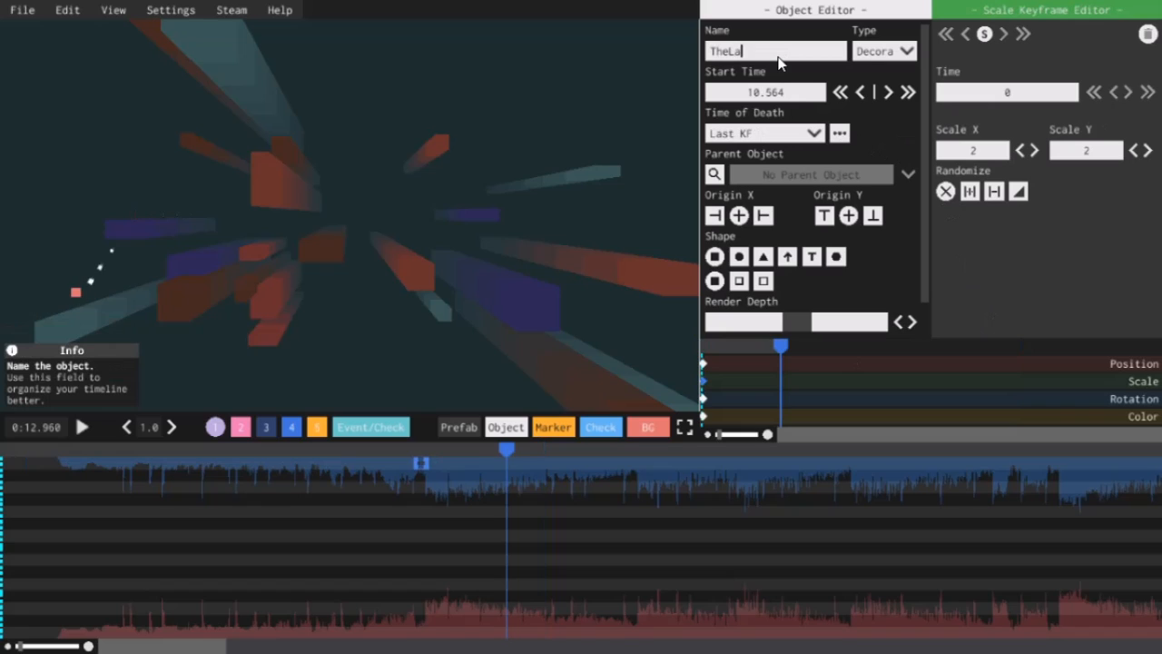
{"action": "type", "text": "serHelper"}
{"action": "left_click", "coordinate": [904, 53]}
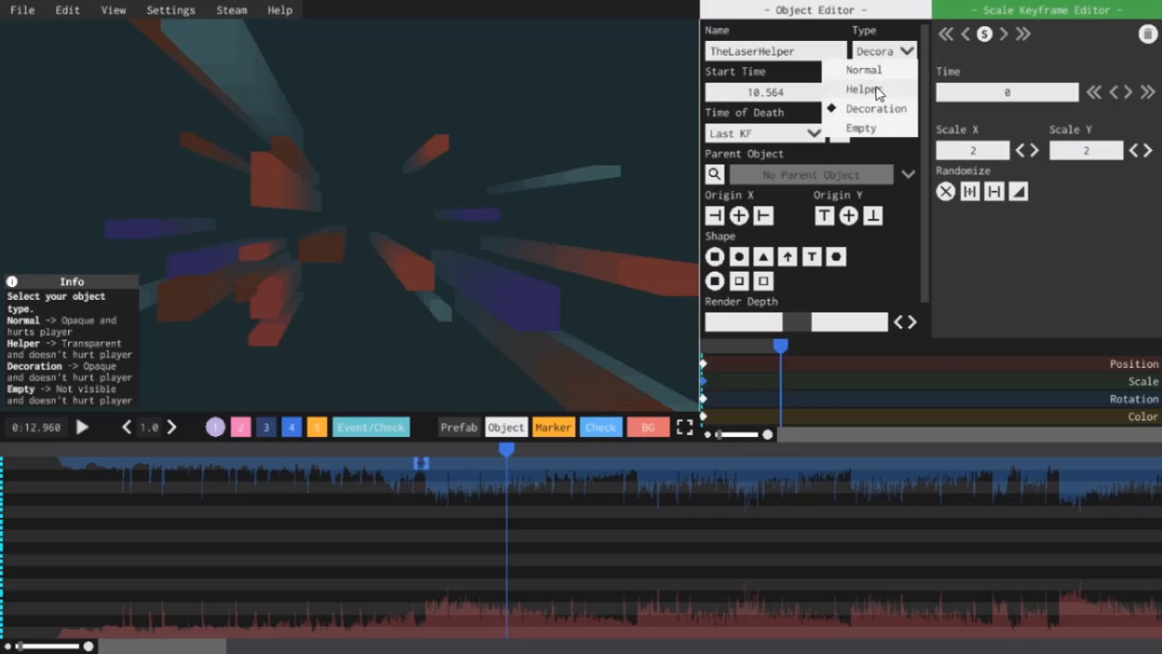
{"action": "left_click", "coordinate": [867, 90]}
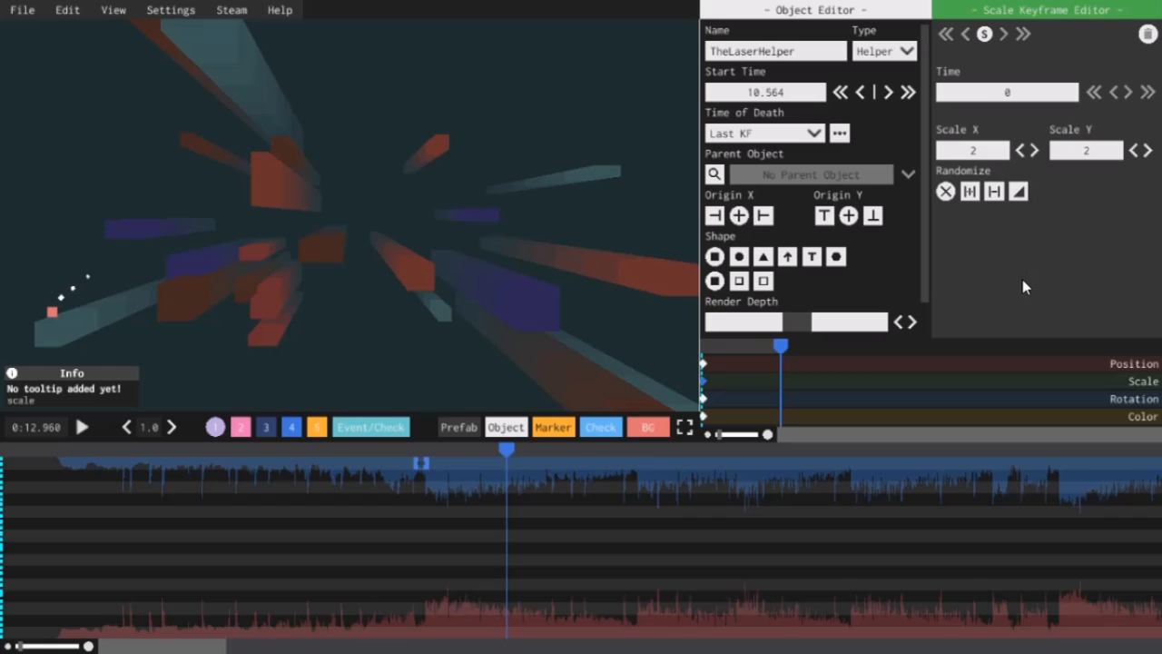
Step: Set Scale Y of the object's first scale keyframe to 60 and save the level
{"action": "left_click", "coordinate": [1079, 152]}
{"action": "type", "text": "60"}
{"action": "key", "text": "Return"}
{"action": "key", "text": "ctrl+s"}
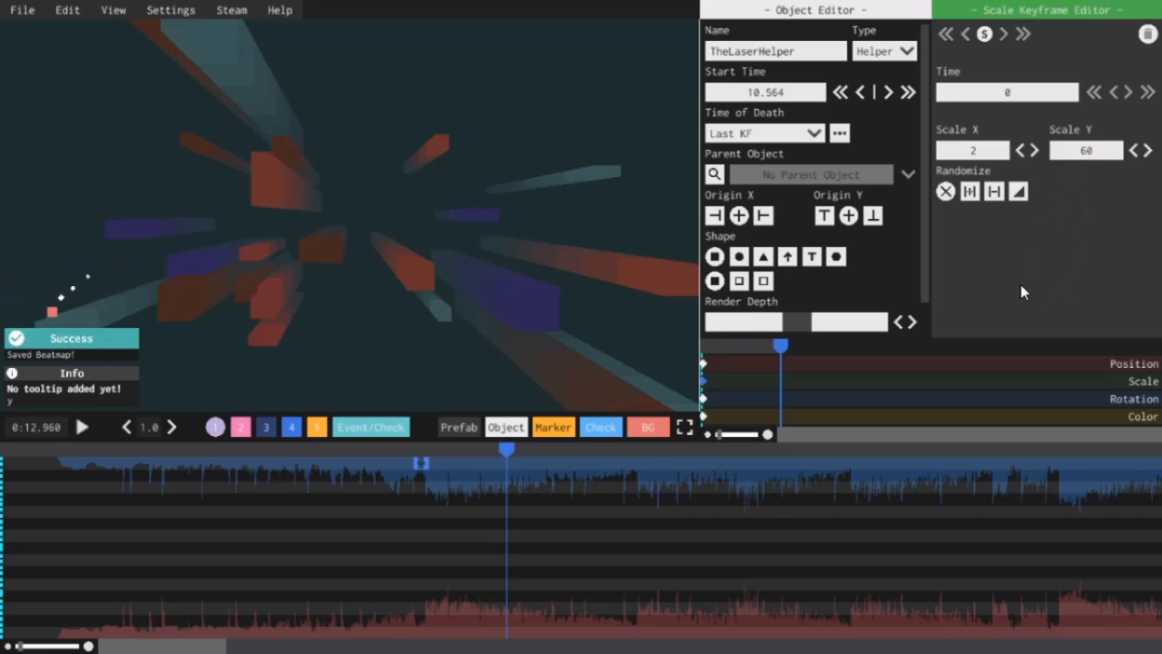
Step: Add a second scale keyframe to TheLaserHelper, move it to a time of 1.992 and preview the object from before its start
{"action": "left_click", "coordinate": [767, 381]}
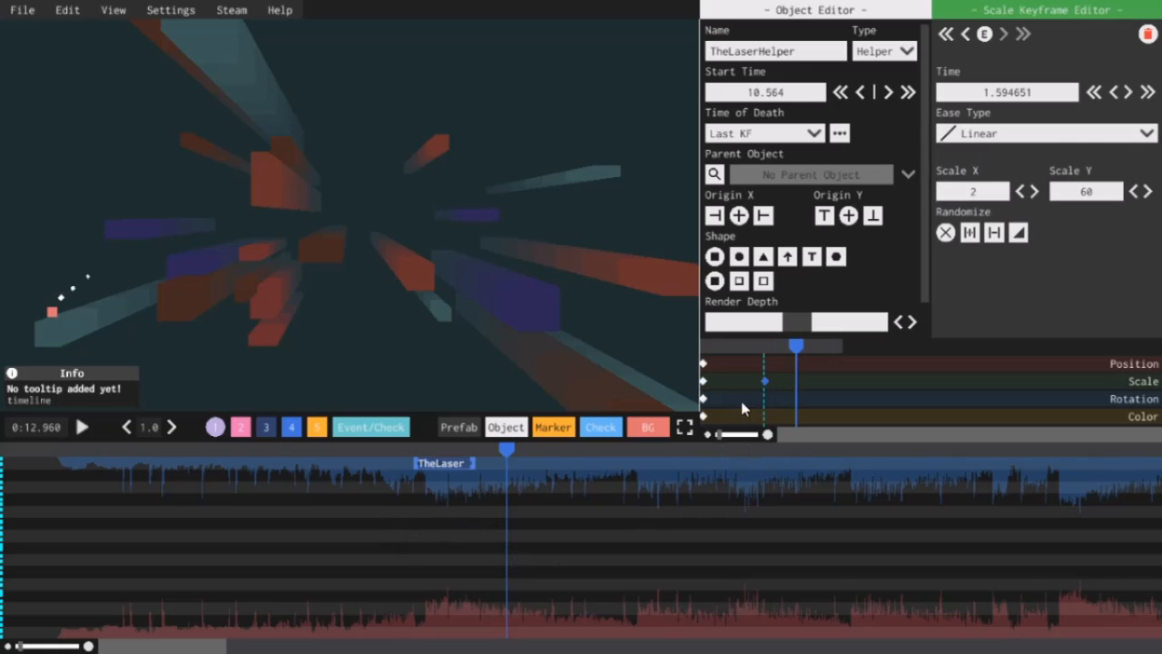
{"action": "left_click_drag", "start_coordinate": [755, 348], "coordinate": [724, 345]}
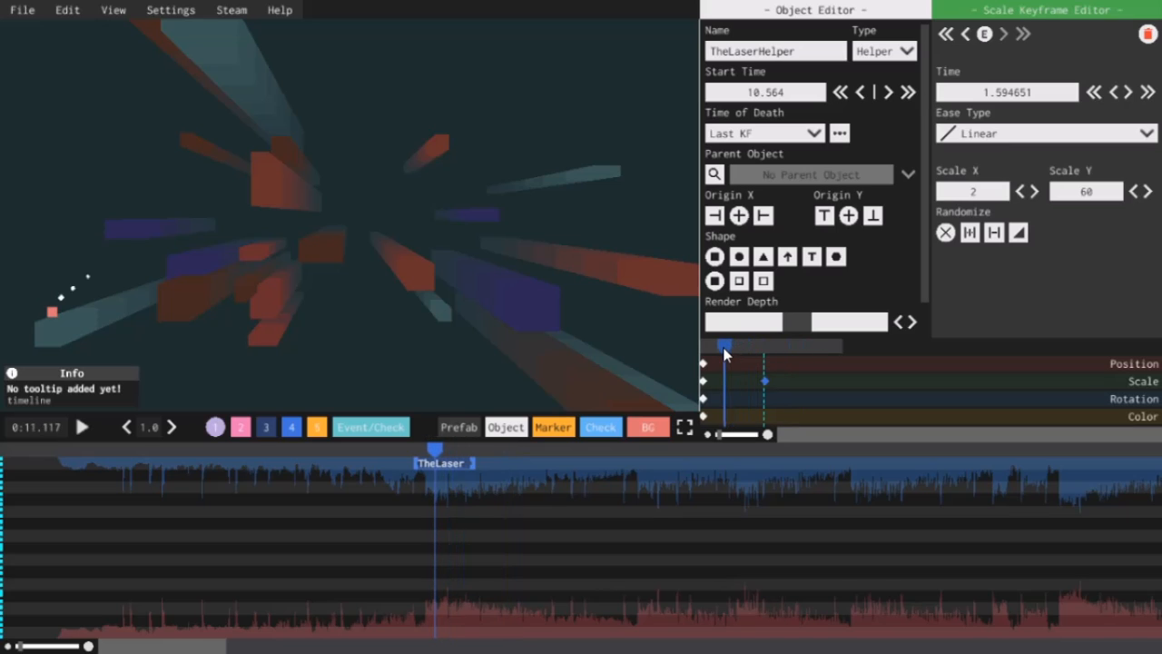
{"action": "left_click_drag", "start_coordinate": [768, 382], "coordinate": [787, 386]}
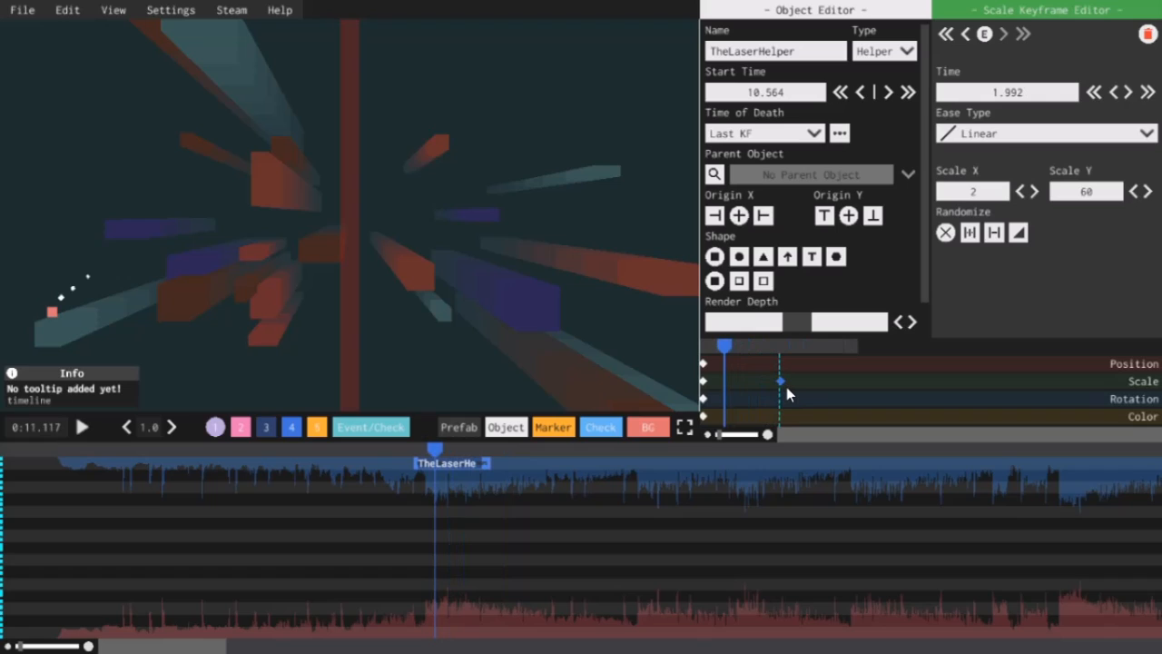
{"action": "left_click", "coordinate": [405, 452]}
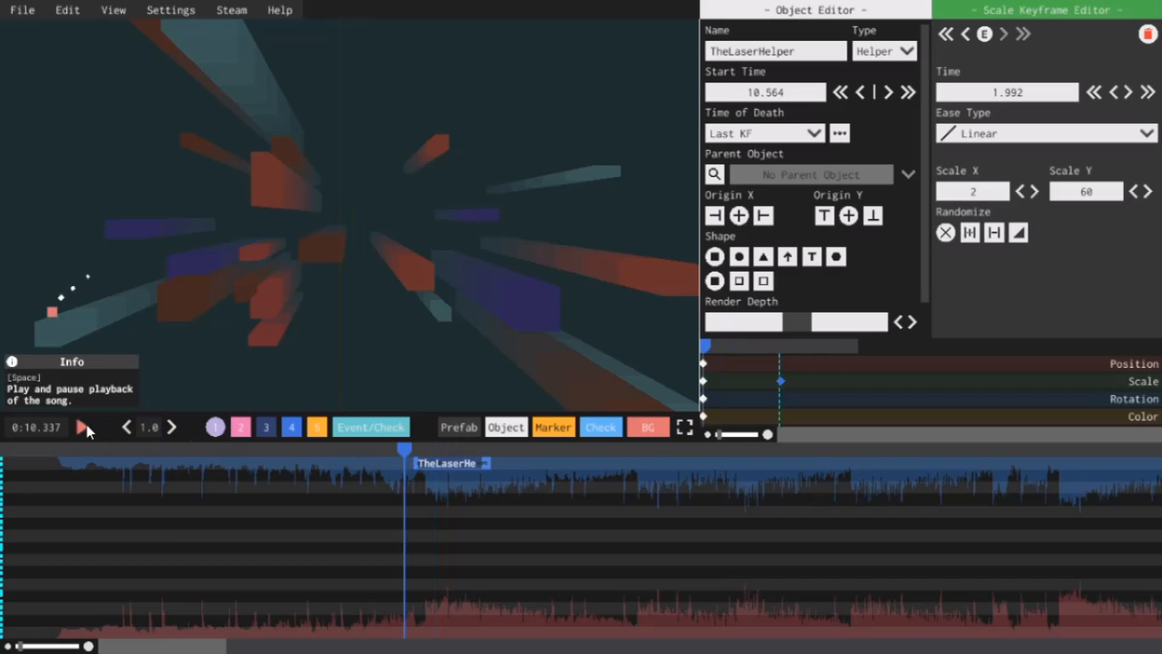
{"action": "left_click", "coordinate": [84, 426]}
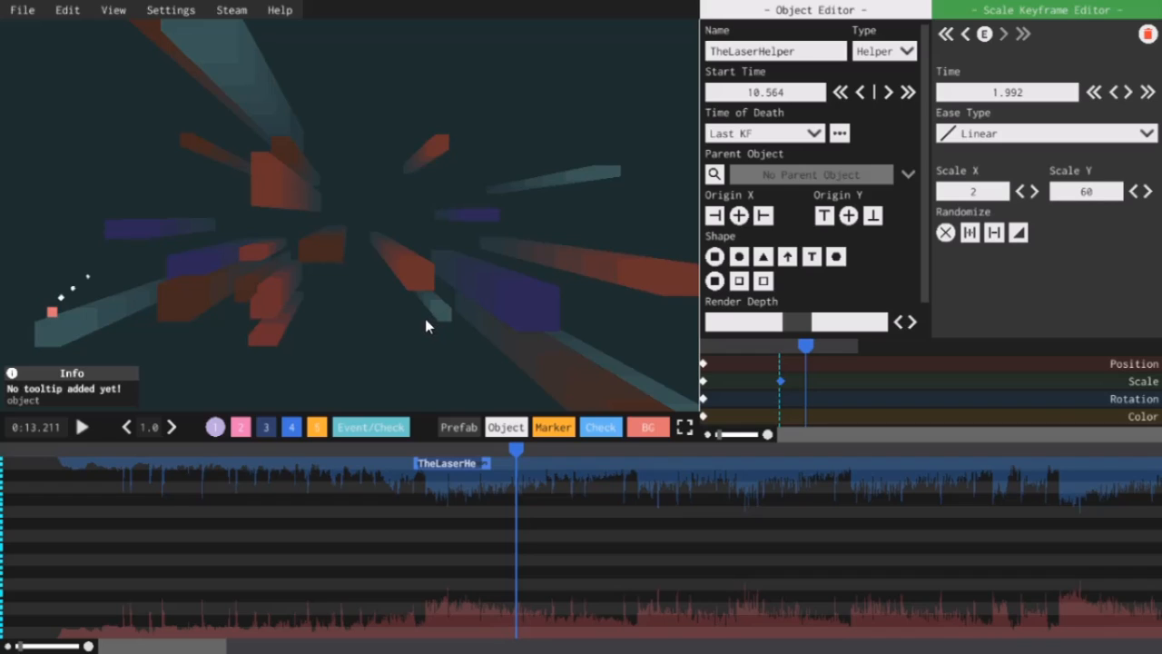
Step: Move TheLaserHelper's second scale keyframe to a time of 1.759 and set the first scale keyframe's Scale X to 0
{"action": "left_click_drag", "start_coordinate": [781, 383], "coordinate": [770, 385]}
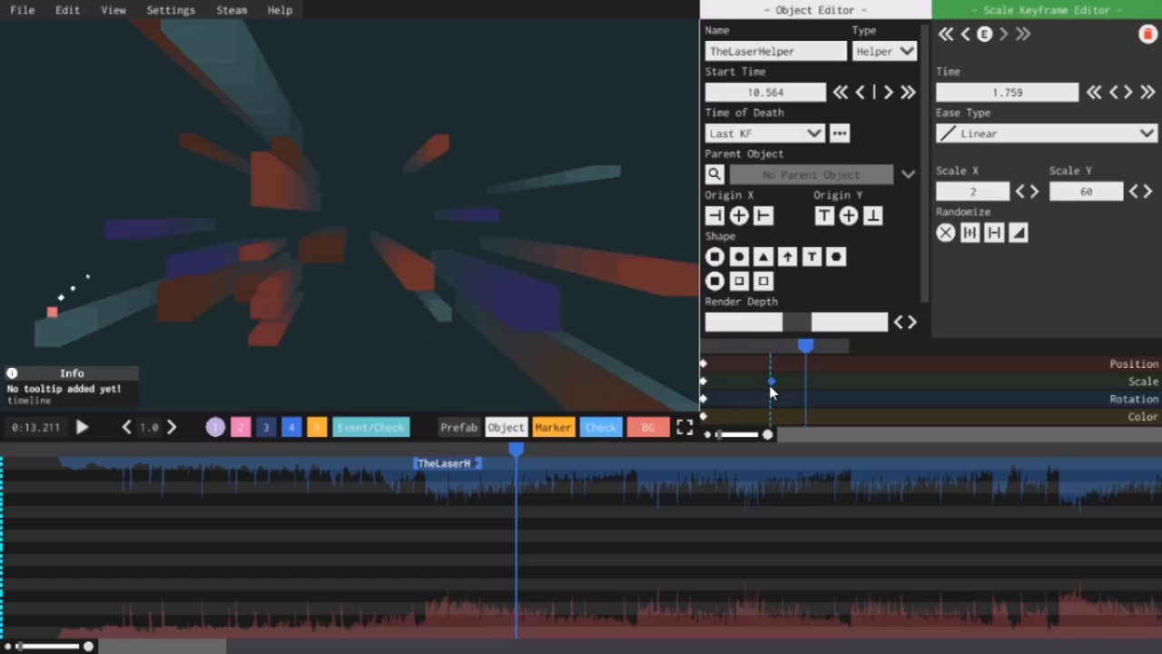
{"action": "left_click", "coordinate": [750, 346]}
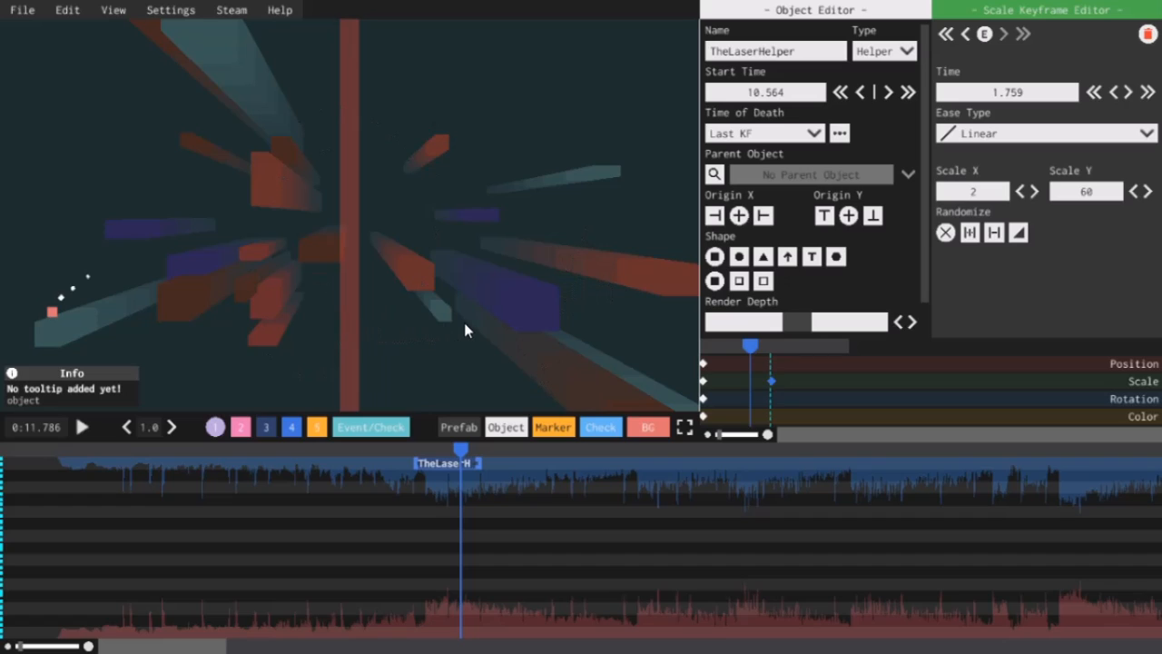
{"action": "left_click", "coordinate": [704, 382]}
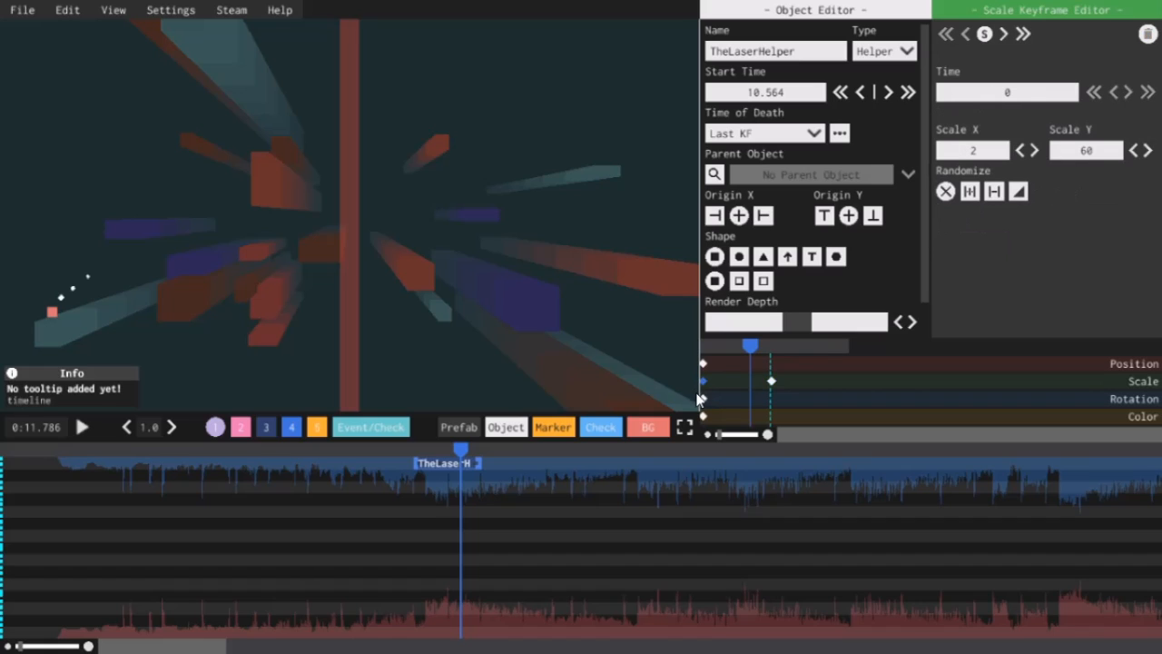
{"action": "left_click", "coordinate": [987, 153]}
{"action": "type", "text": "0"}
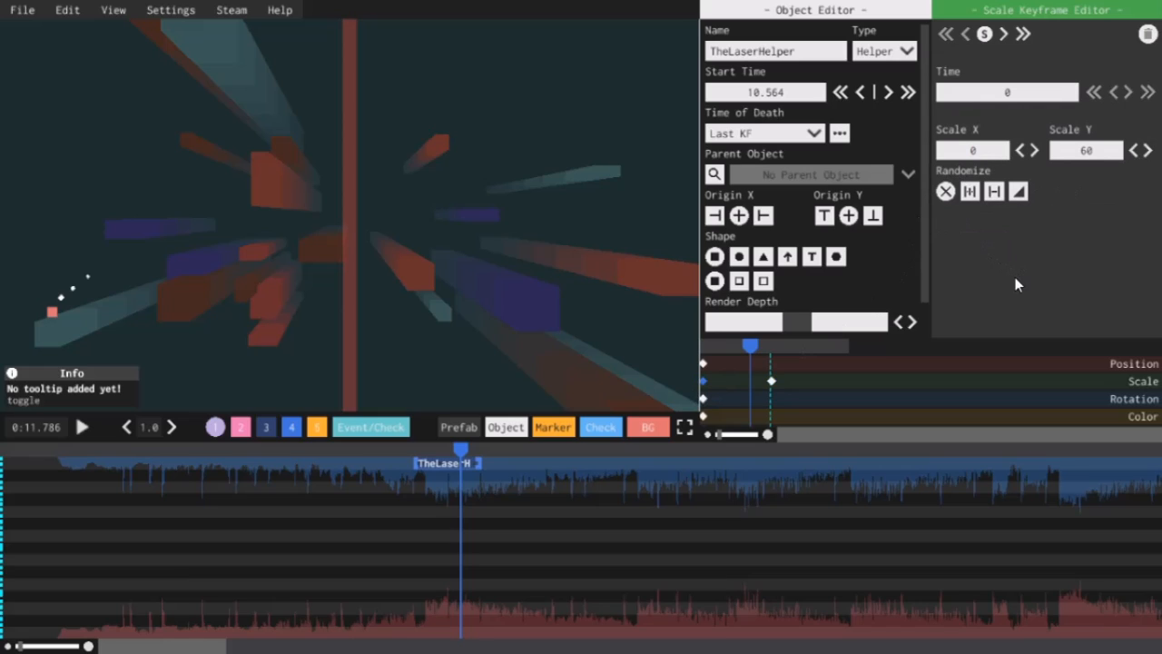
Step: Give TheLaserHelper's second scale keyframe OutSine easing and preview the growth from before the object's start
{"action": "left_click", "coordinate": [771, 382]}
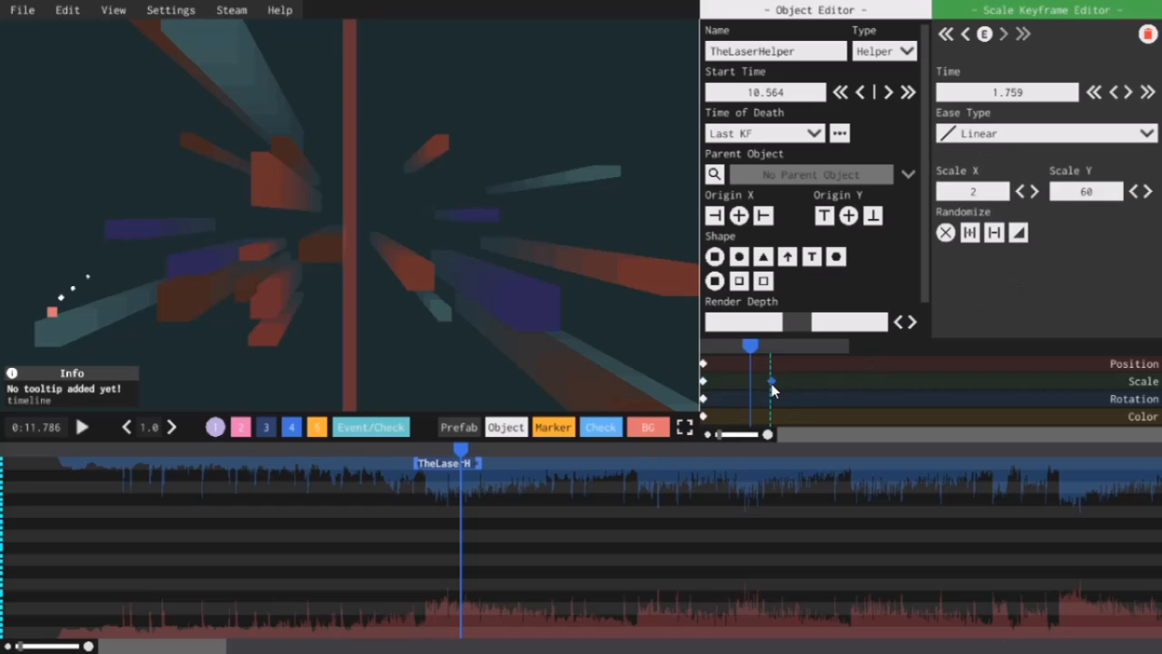
{"action": "left_click", "coordinate": [1145, 134]}
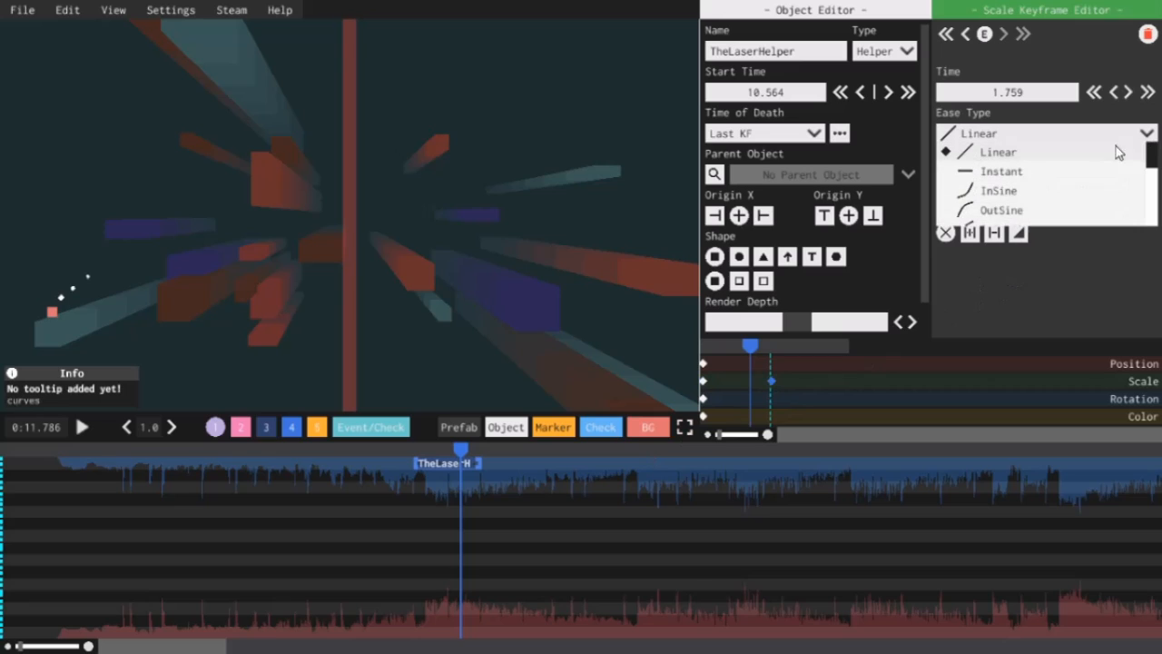
{"action": "left_click", "coordinate": [1002, 211]}
{"action": "left_click", "coordinate": [409, 450]}
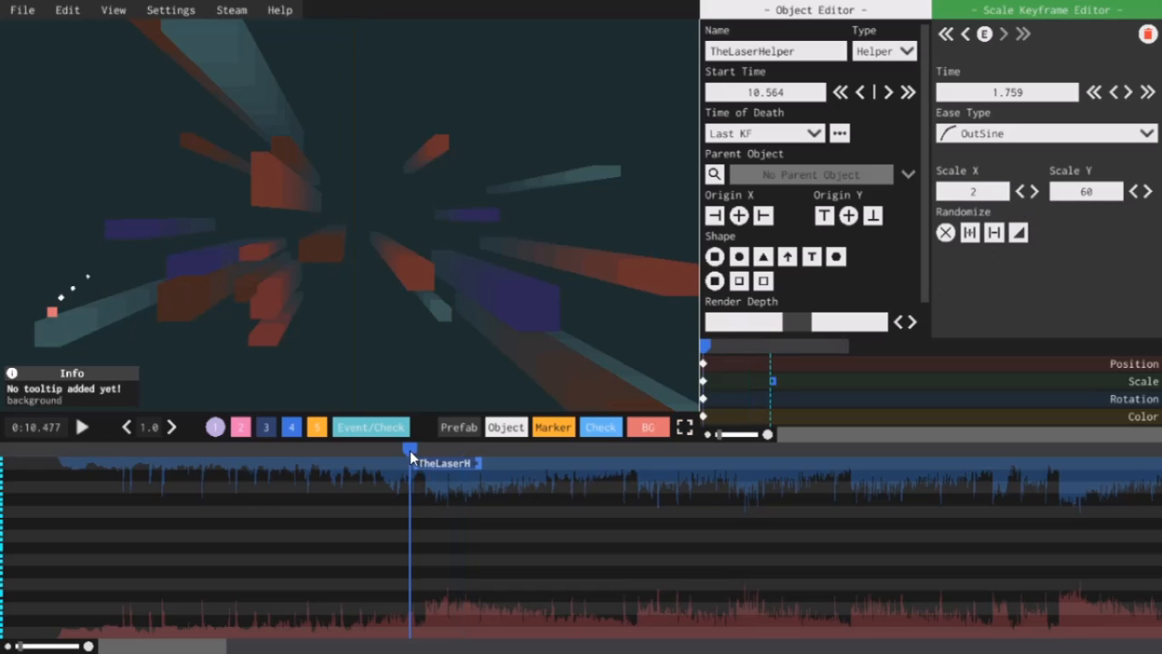
{"action": "left_click", "coordinate": [87, 434]}
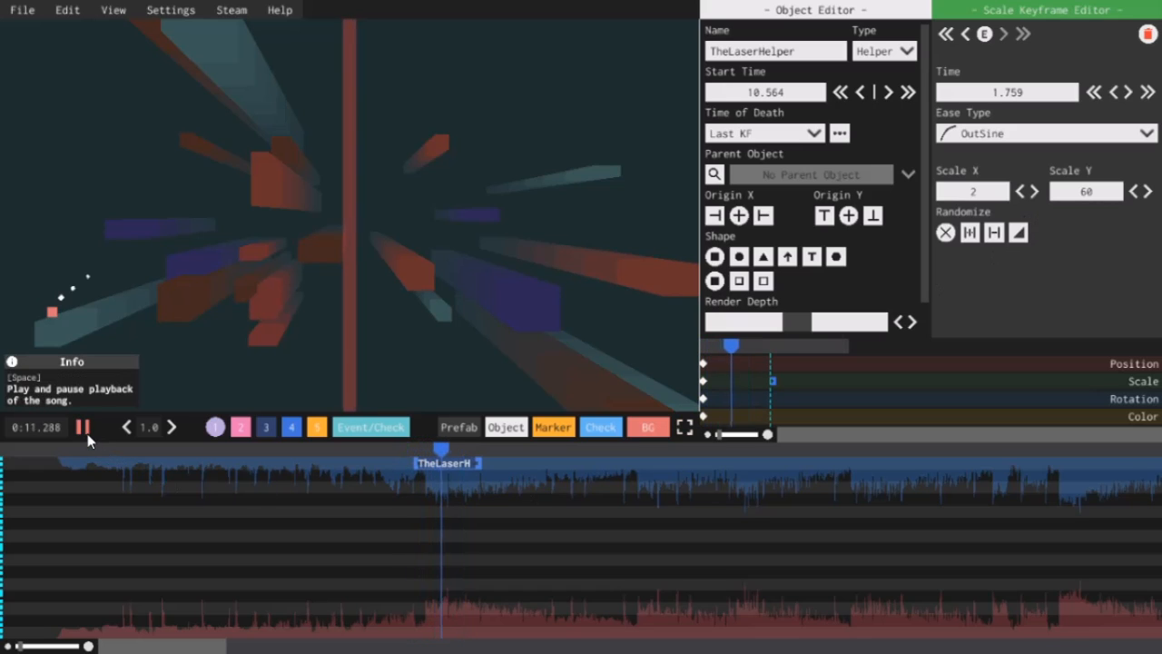
{"action": "left_click", "coordinate": [87, 433]}
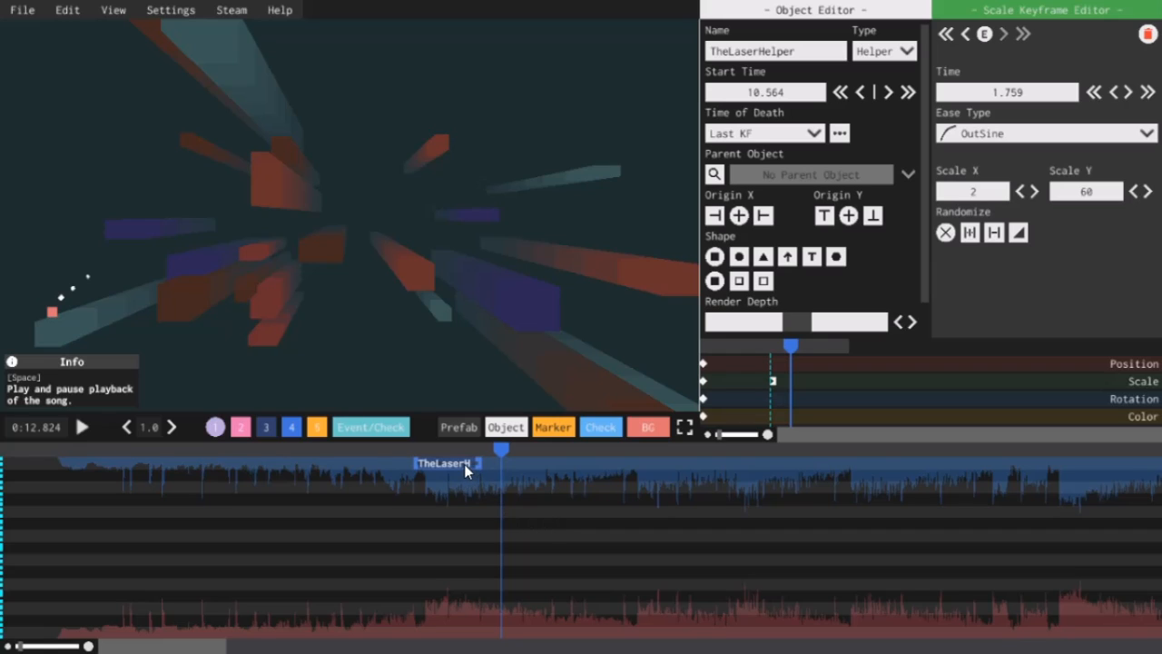
Step: Duplicate the TheLaserHelper object and turn the copy into a Normal object named TheLaser
{"action": "key", "text": "ctrl+c"}
{"action": "key", "text": "ctrl+v"}
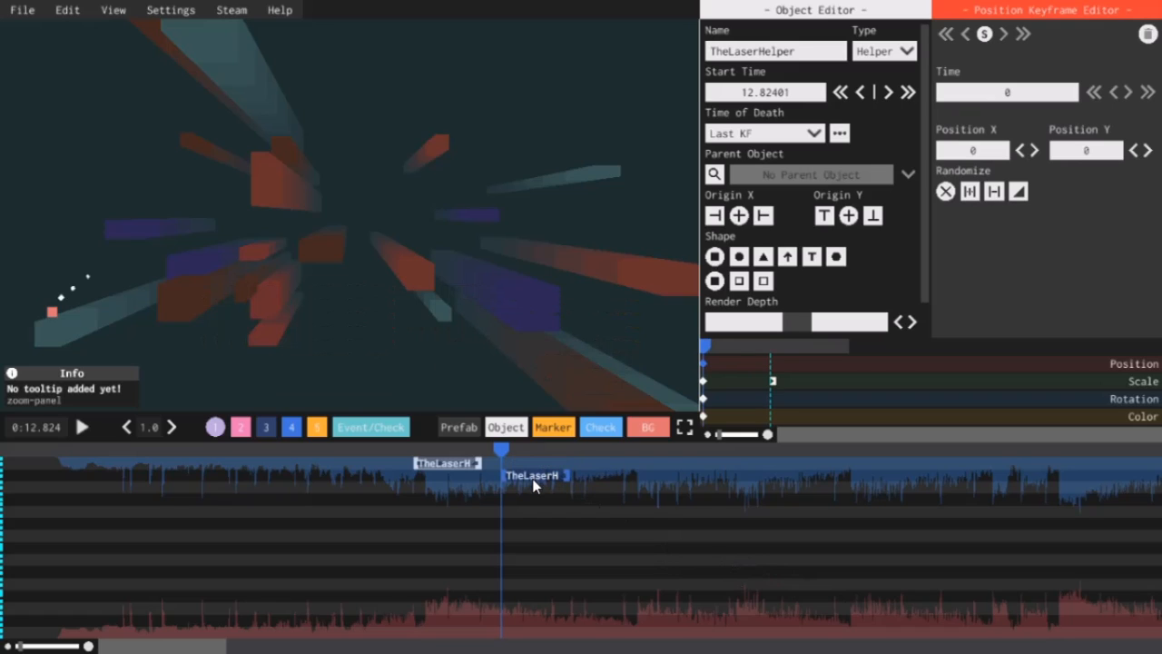
{"action": "left_click", "coordinate": [907, 52]}
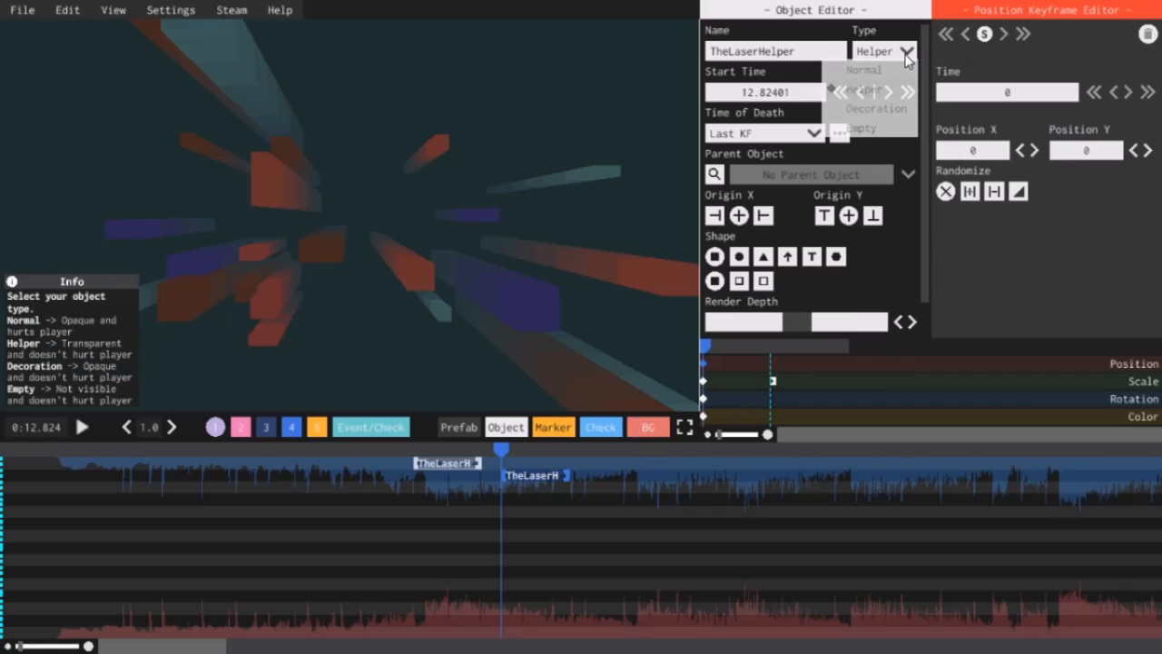
{"action": "left_click", "coordinate": [869, 70]}
{"action": "left_click", "coordinate": [802, 48]}
{"action": "left_click_drag", "start_coordinate": [803, 51], "coordinate": [761, 55]}
{"action": "key", "text": "BackSpace"}
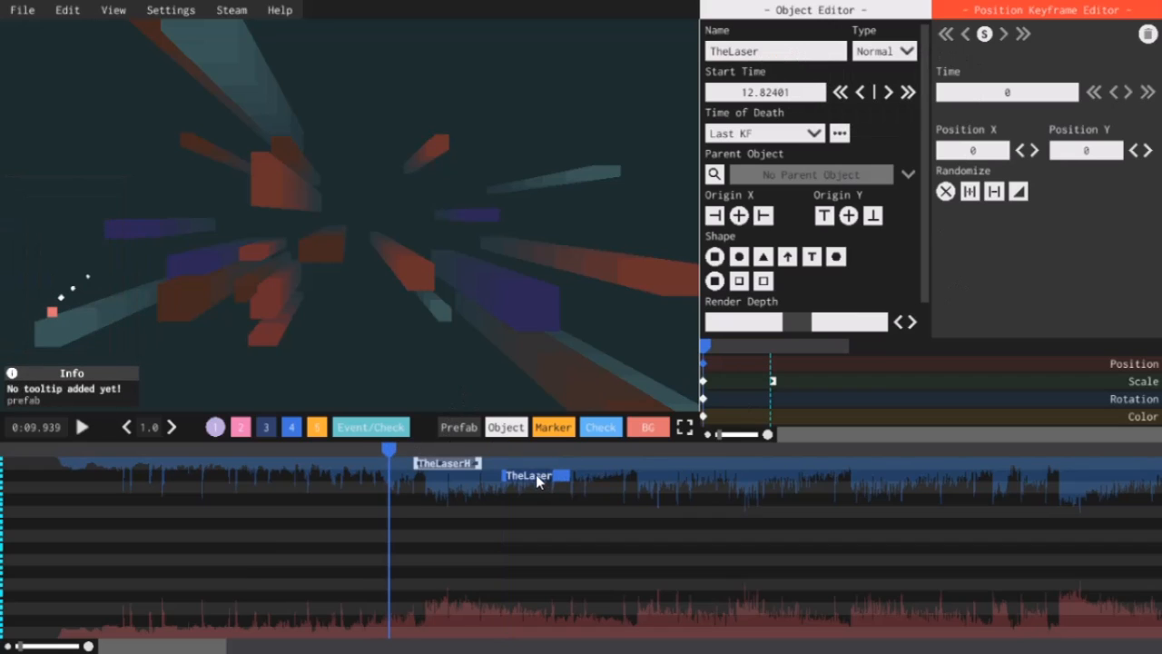
Step: Move TheLaser on the timeline to start at 12.193, right after the helper ends, and preview both objects
{"action": "left_click_drag", "start_coordinate": [535, 475], "coordinate": [506, 479]}
{"action": "left_click", "coordinate": [83, 425]}
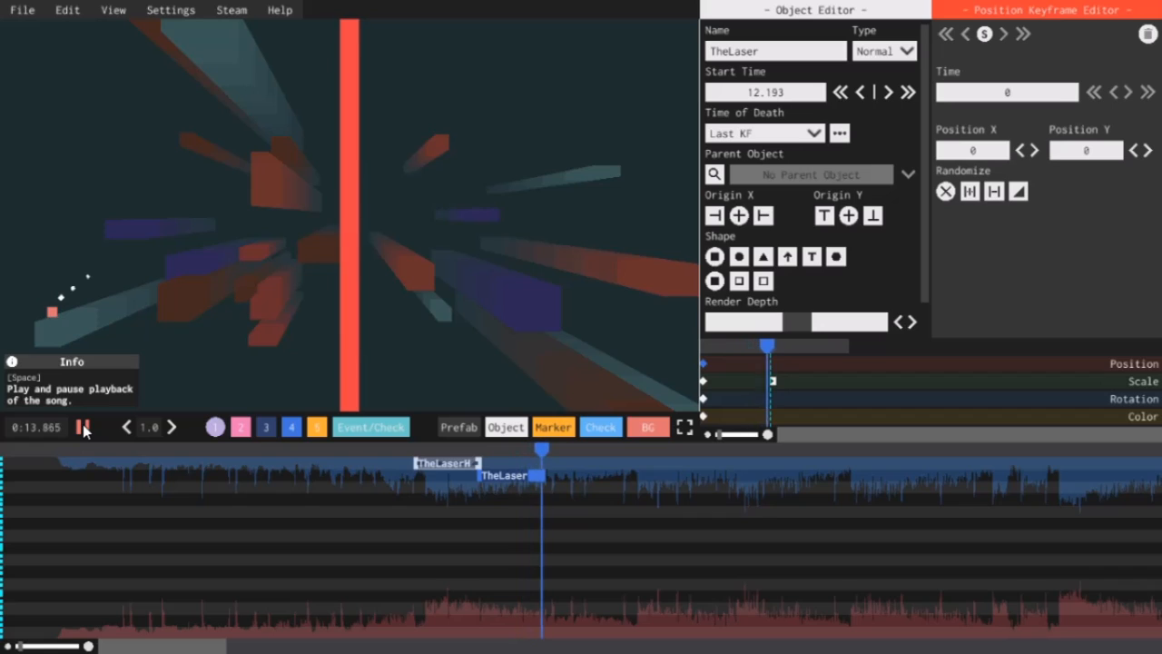
{"action": "left_click", "coordinate": [82, 426]}
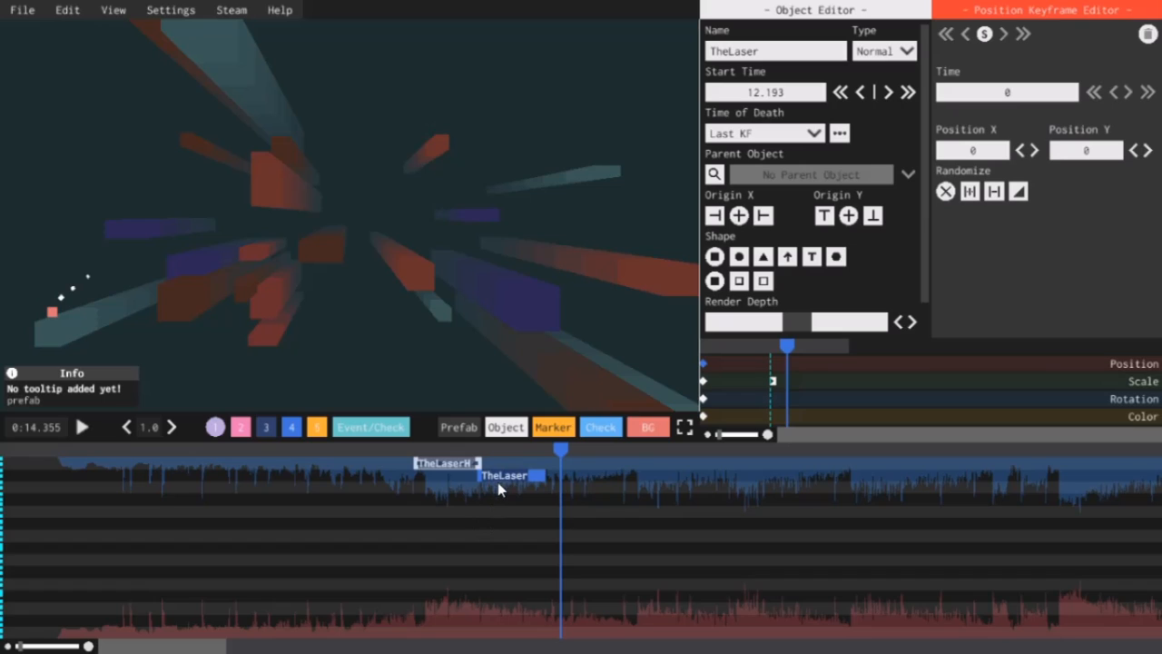
Step: Move TheLaser's second scale keyframe to a time of 0.989 and preview the faster growth
{"action": "left_click", "coordinate": [773, 380]}
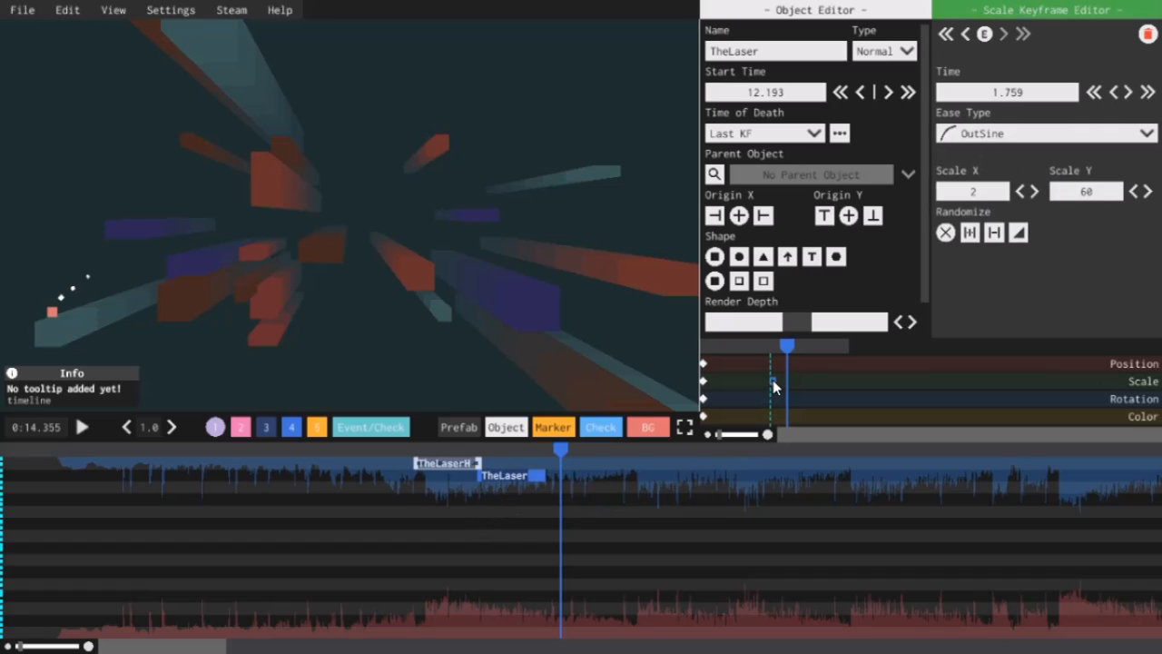
{"action": "left_click_drag", "start_coordinate": [773, 381], "coordinate": [738, 383]}
{"action": "left_click", "coordinate": [82, 428]}
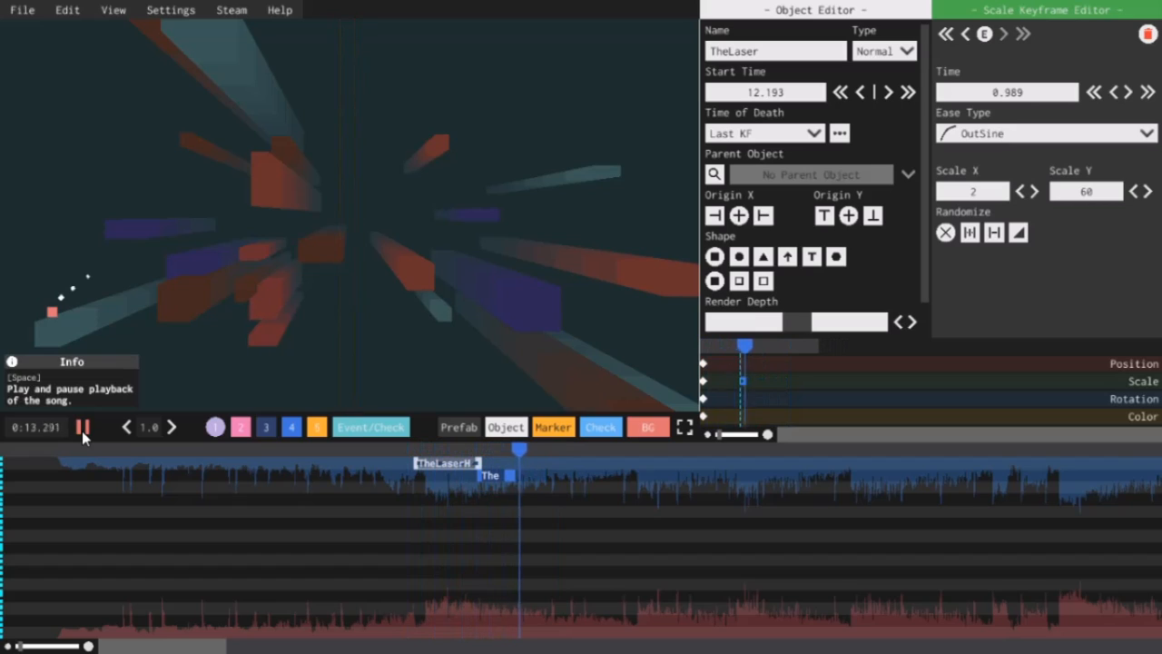
{"action": "left_click", "coordinate": [82, 430]}
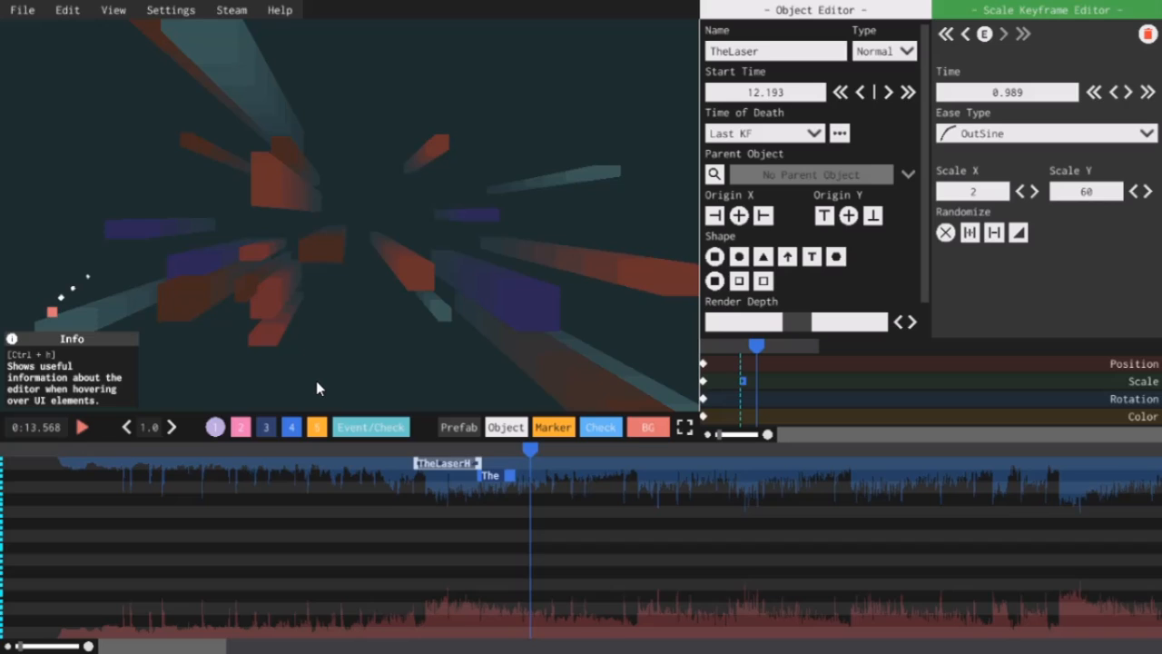
Step: Add a third scale keyframe to TheLaser at about 2.36 with InSine easing and Scale Y 0, and preview the whole laser sequence
{"action": "right_click", "coordinate": [796, 380]}
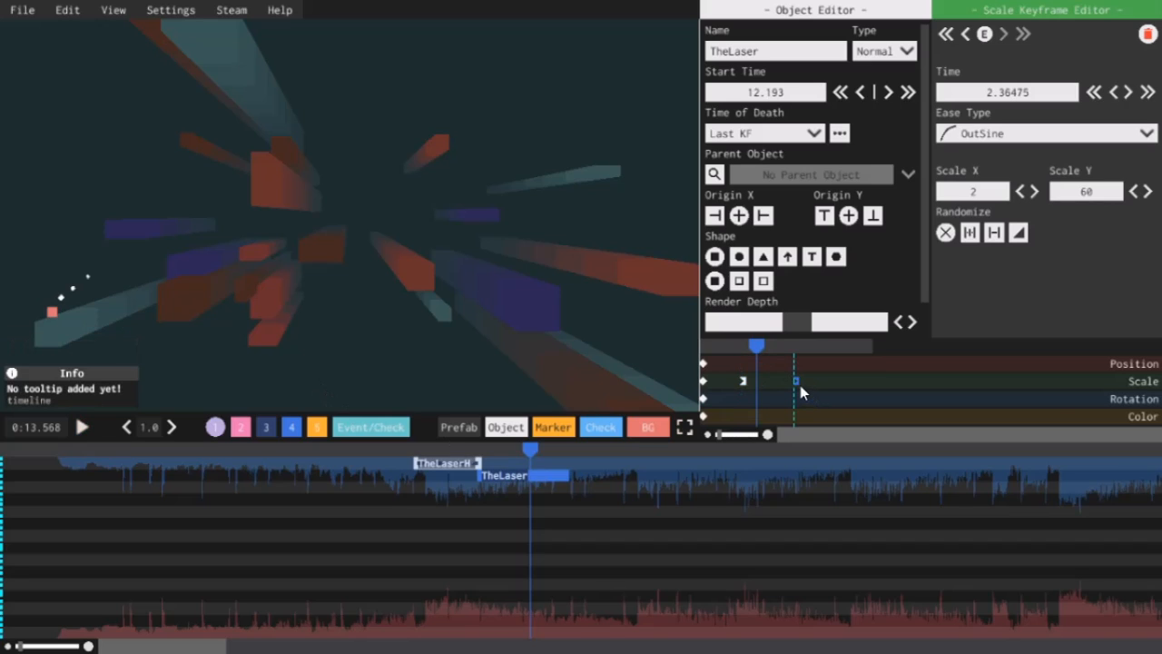
{"action": "left_click", "coordinate": [1118, 138]}
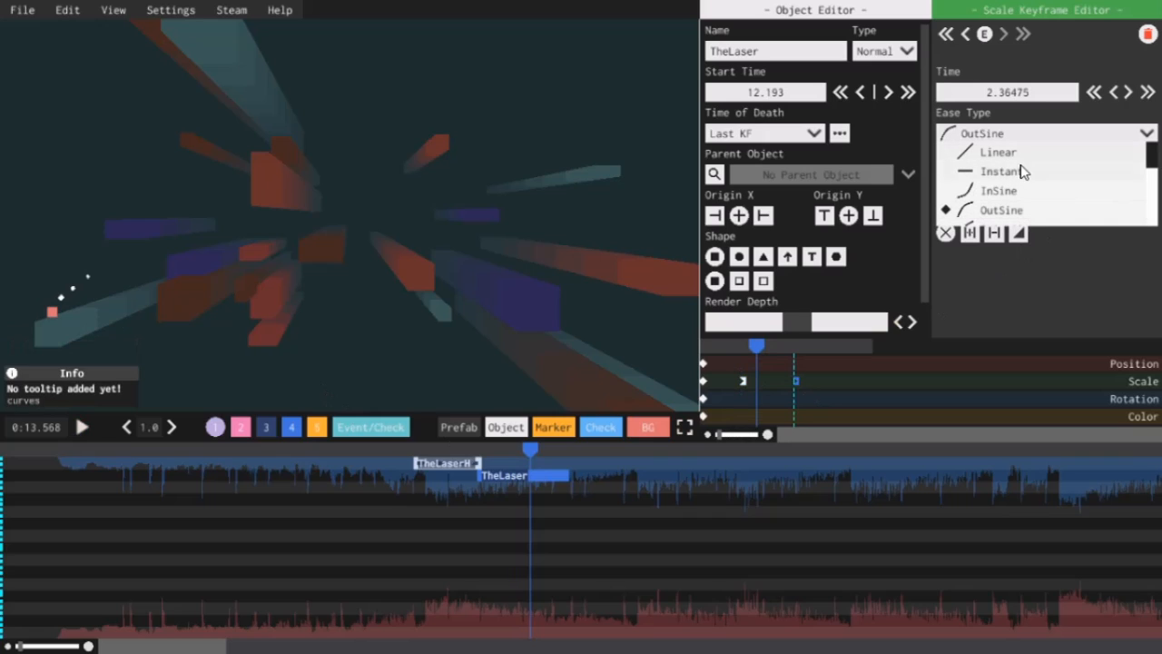
{"action": "left_click", "coordinate": [1002, 191]}
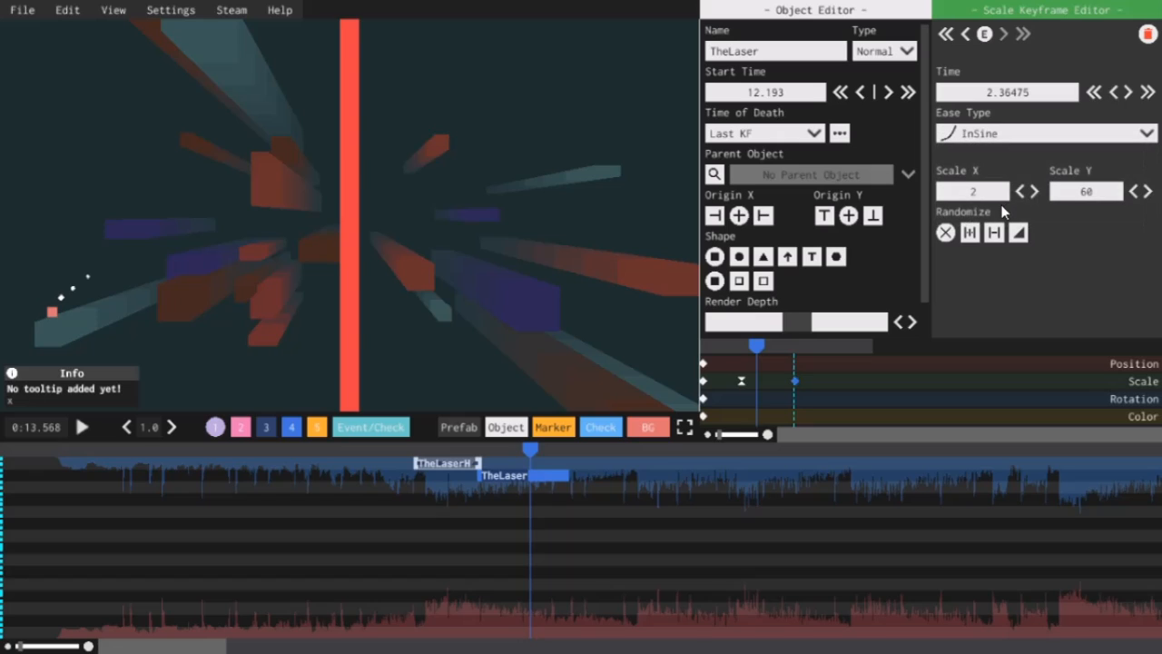
{"action": "left_click", "coordinate": [1090, 197]}
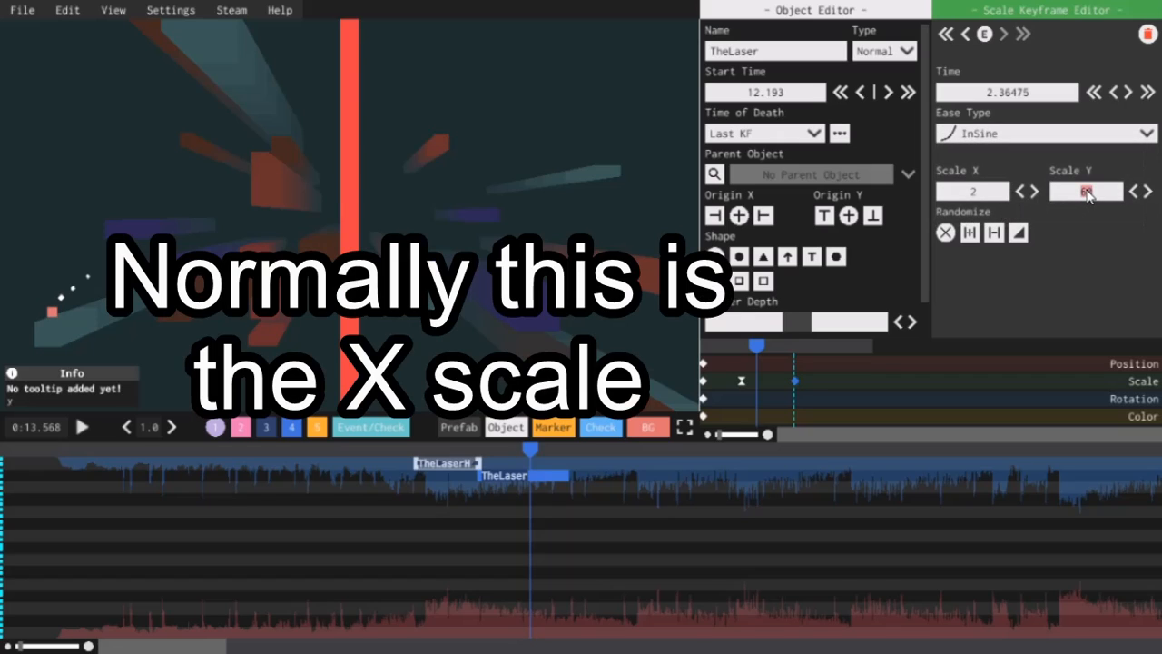
{"action": "type", "text": "0"}
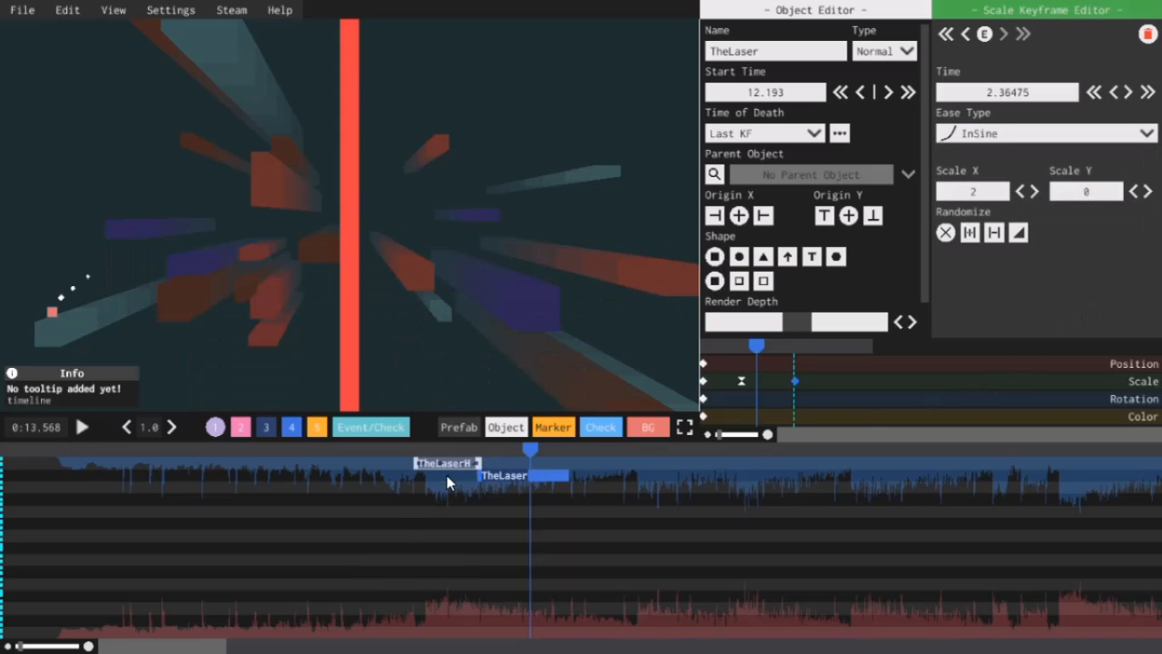
{"action": "left_click", "coordinate": [407, 450]}
{"action": "left_click", "coordinate": [80, 428]}
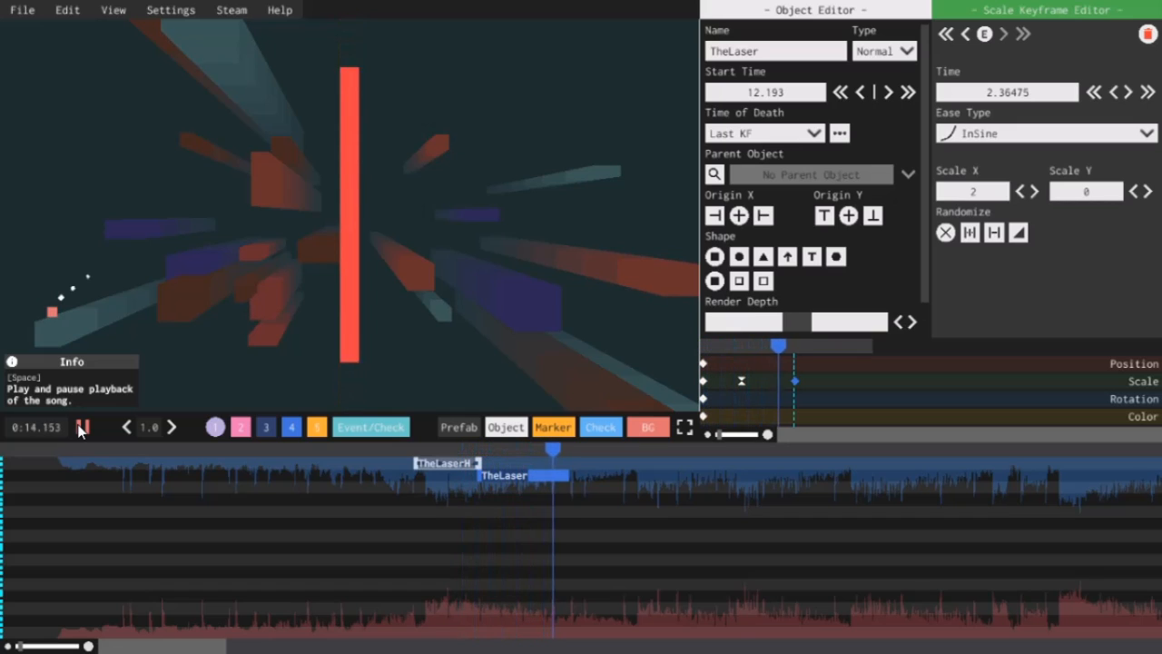
{"action": "left_click", "coordinate": [80, 428]}
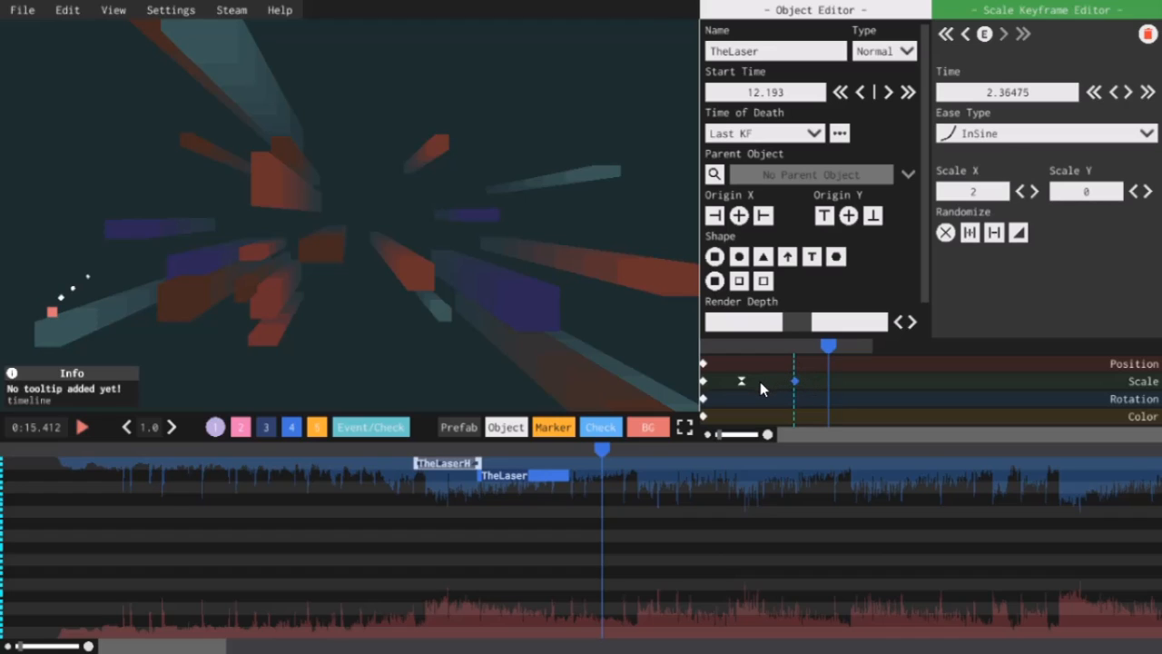
Step: Move TheLaser's second scale keyframe to 0.569, paste a copy of it at song time 13.282, and preview the hold
{"action": "left_click_drag", "start_coordinate": [743, 382], "coordinate": [725, 388]}
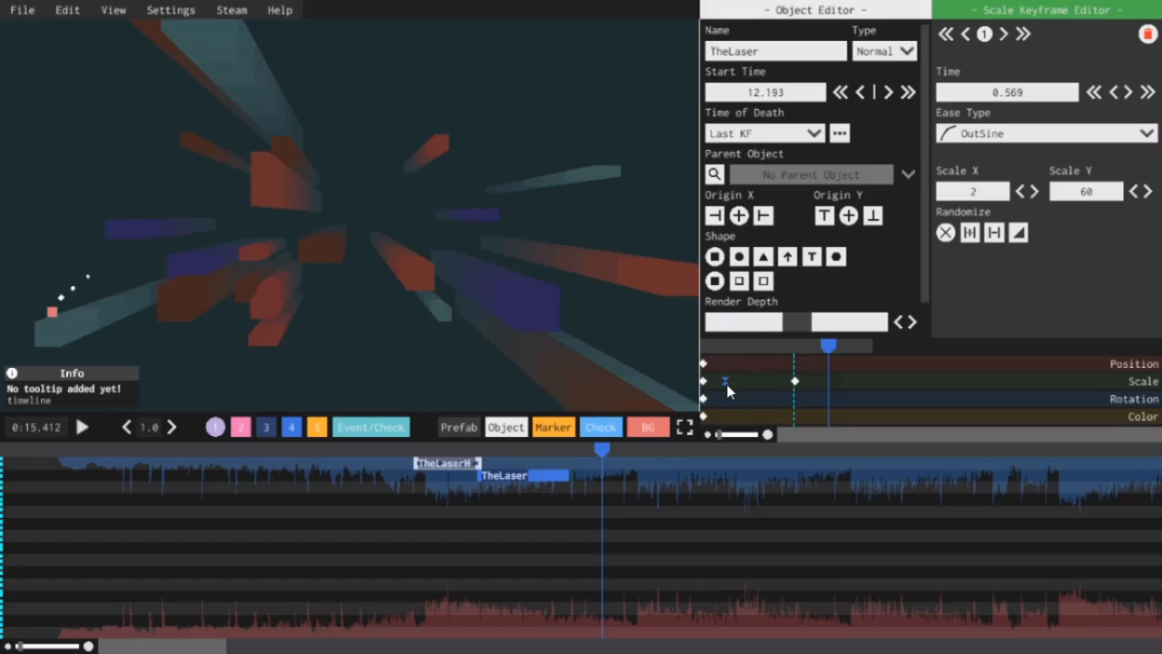
{"action": "key", "text": "ctrl+c"}
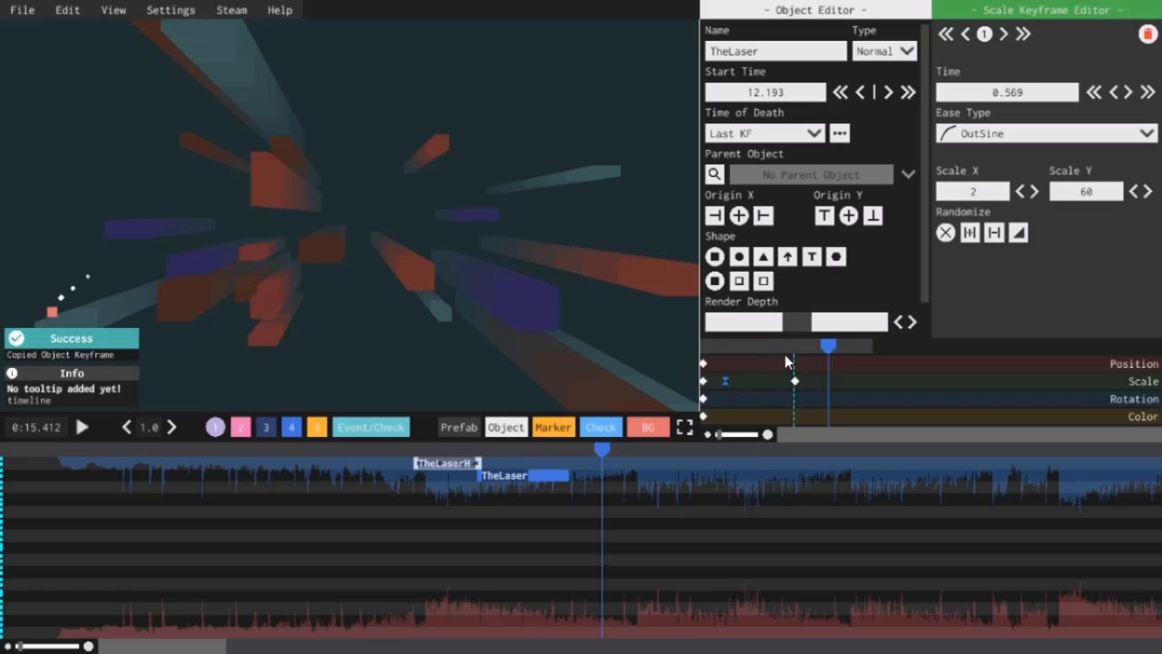
{"action": "left_click", "coordinate": [760, 345]}
{"action": "left_click_drag", "start_coordinate": [757, 351], "coordinate": [767, 383]}
{"action": "key", "text": "ctrl+v"}
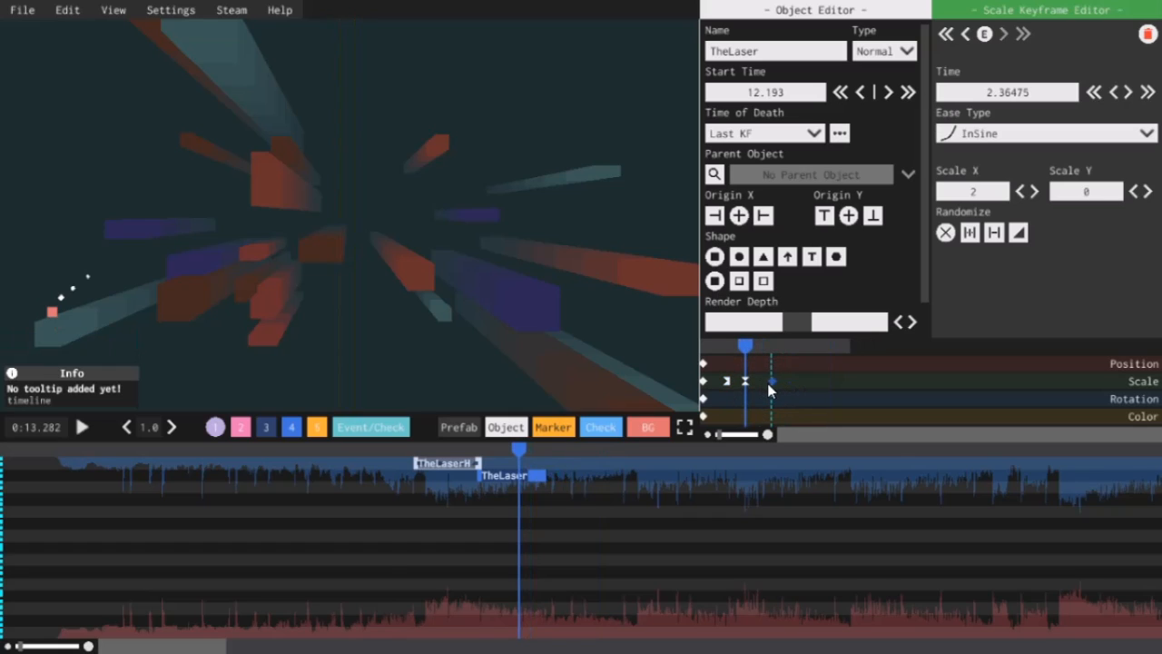
{"action": "left_click", "coordinate": [84, 430]}
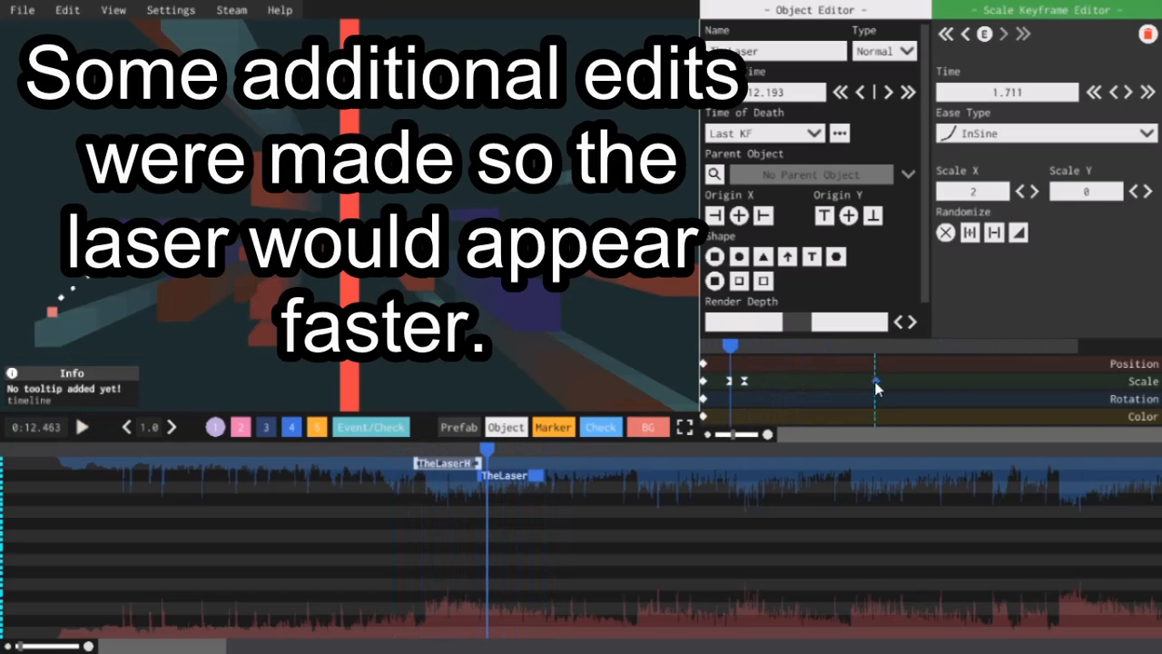
Step: Shorten TheLaser by moving its last scale keyframe to 0.587, and preview the sequence from before the helper
{"action": "left_click", "coordinate": [406, 451]}
{"action": "left_click", "coordinate": [82, 427]}
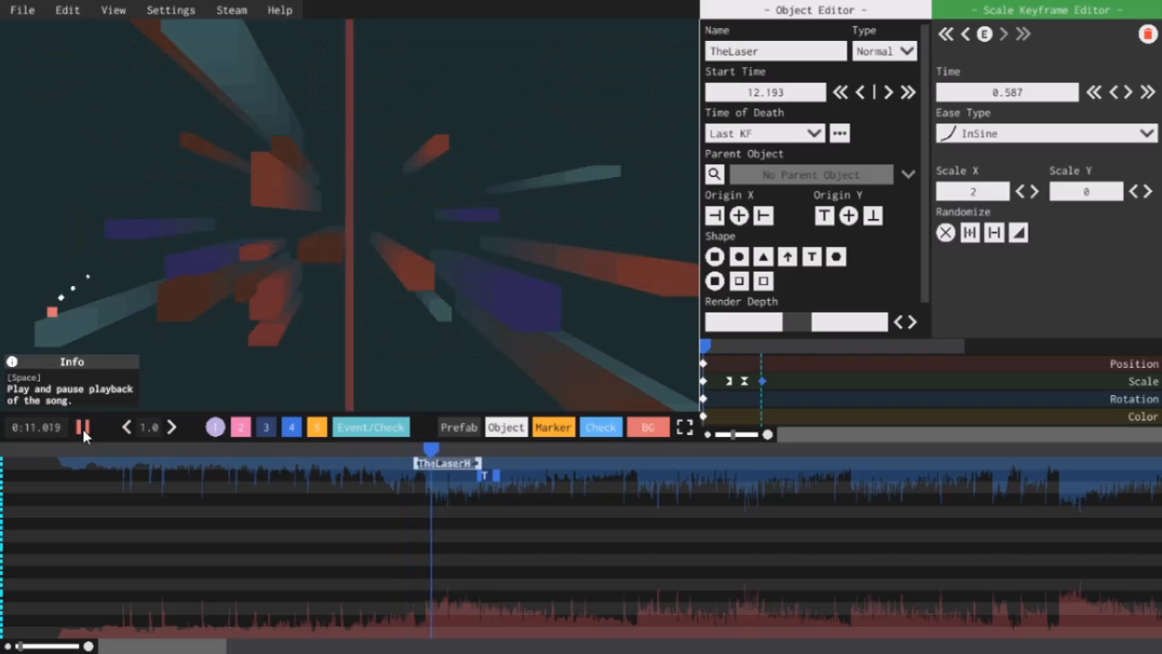
{"action": "left_click", "coordinate": [83, 429]}
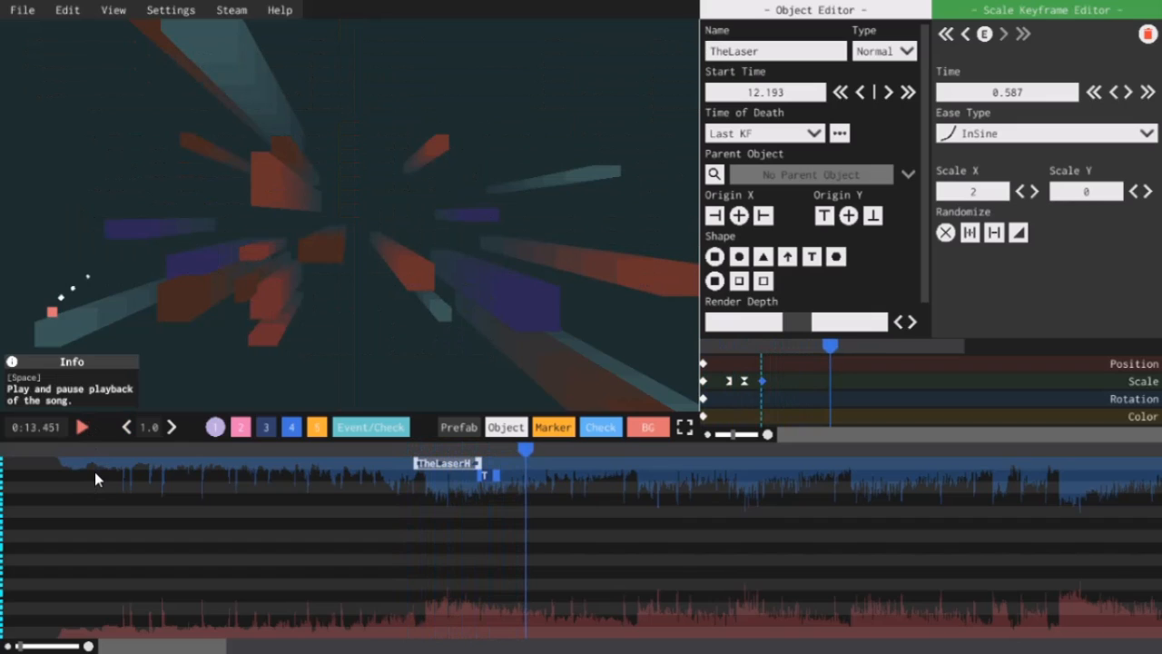
Step: Extend TheLaserHelper's life with a Linear rotation keyframe of 0 at time 2.061, overlapping TheLaser, and preview the transition
{"action": "left_click", "coordinate": [441, 463]}
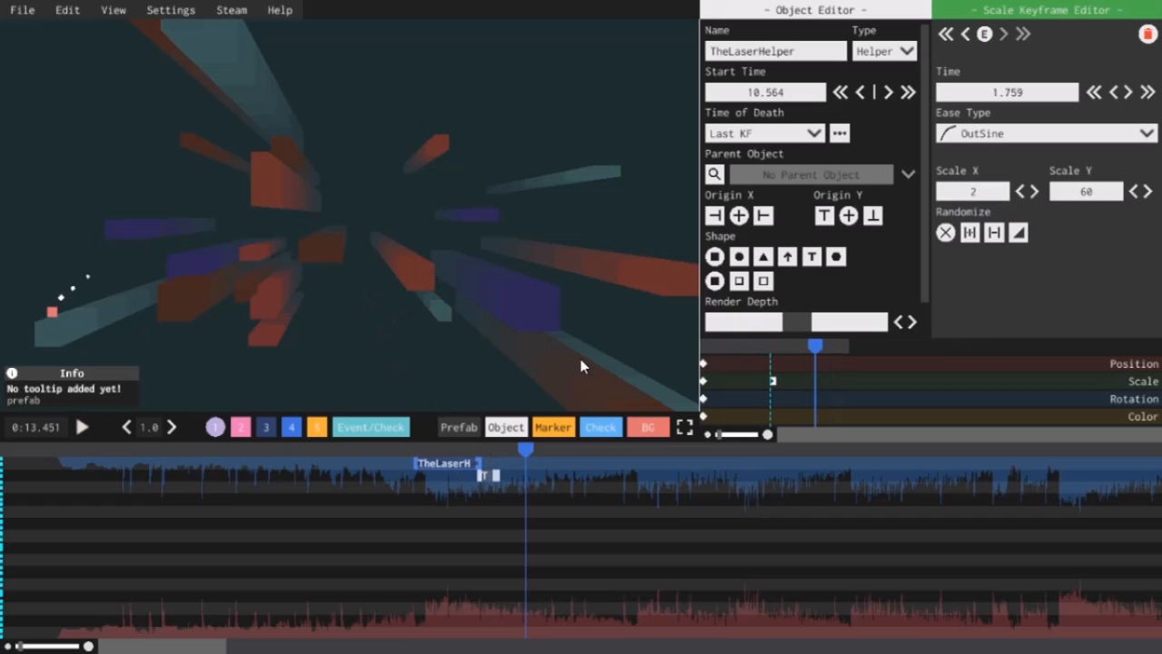
{"action": "double_click", "coordinate": [788, 399]}
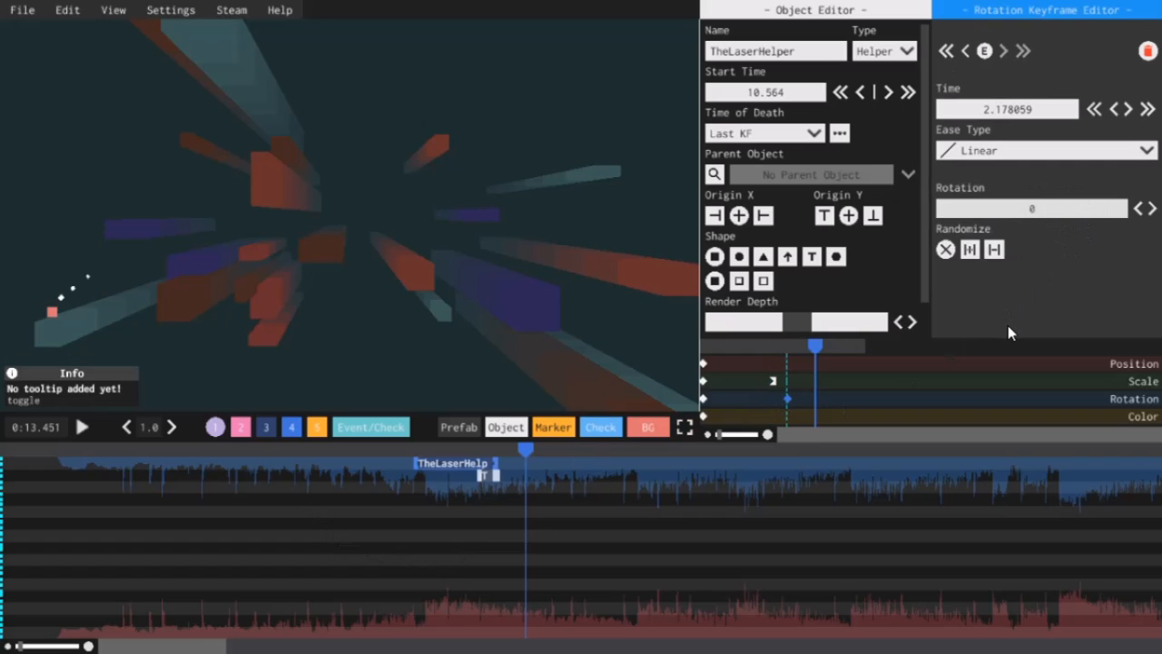
{"action": "mouse_move", "coordinate": [486, 447]}
{"action": "left_mouse_down"}
{"action": "mouse_move", "coordinate": [469, 444]}
{"action": "mouse_move", "coordinate": [492, 444]}
{"action": "left_mouse_up"}
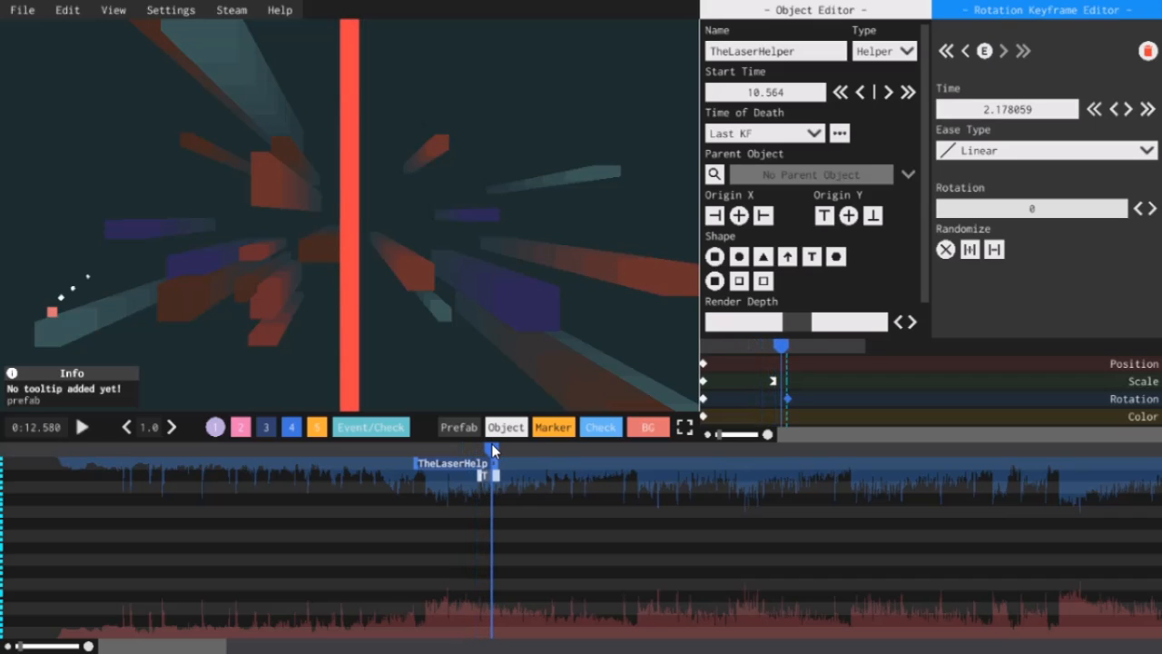
{"action": "left_click_drag", "start_coordinate": [787, 396], "coordinate": [776, 398]}
{"action": "left_click", "coordinate": [76, 426]}
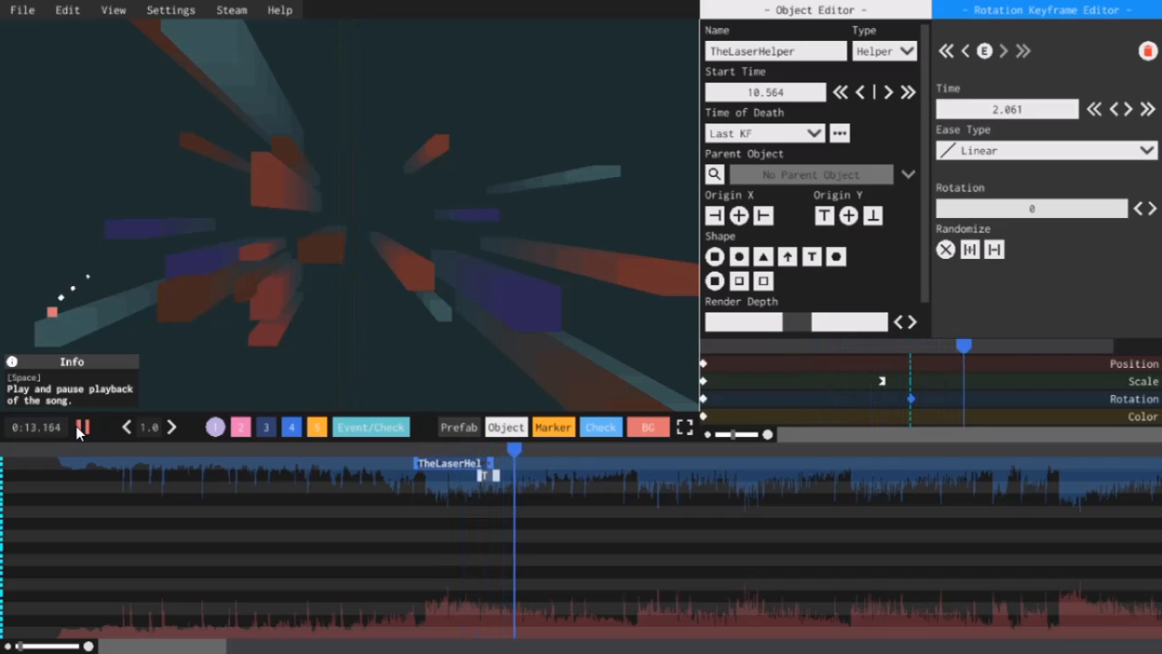
{"action": "left_click", "coordinate": [78, 427]}
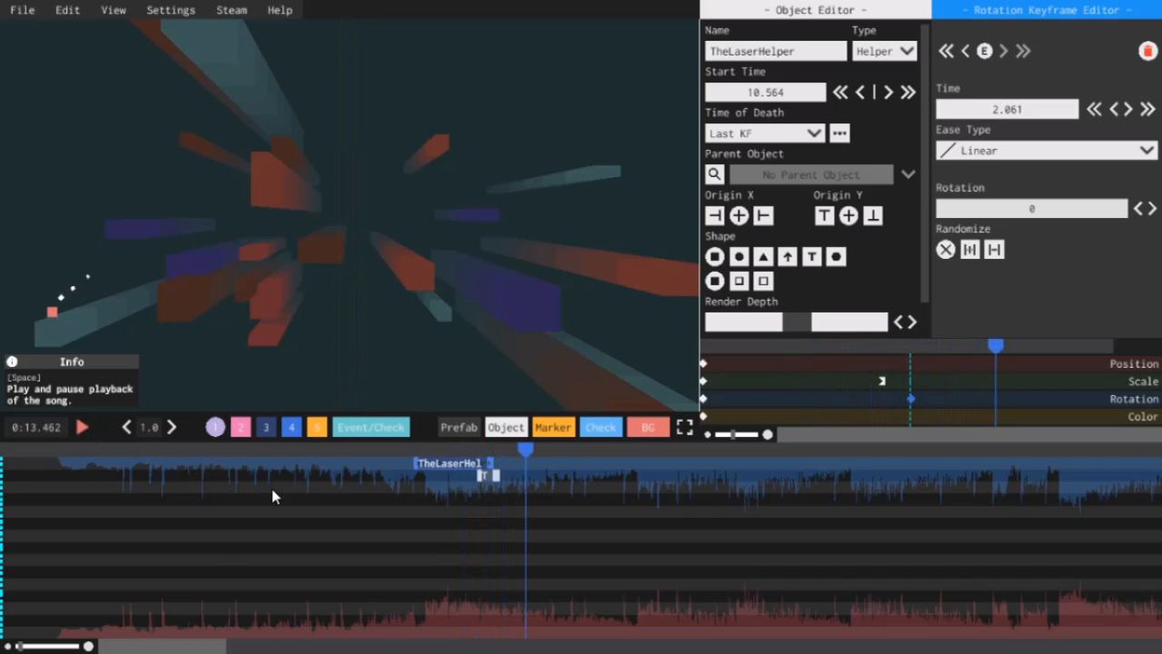